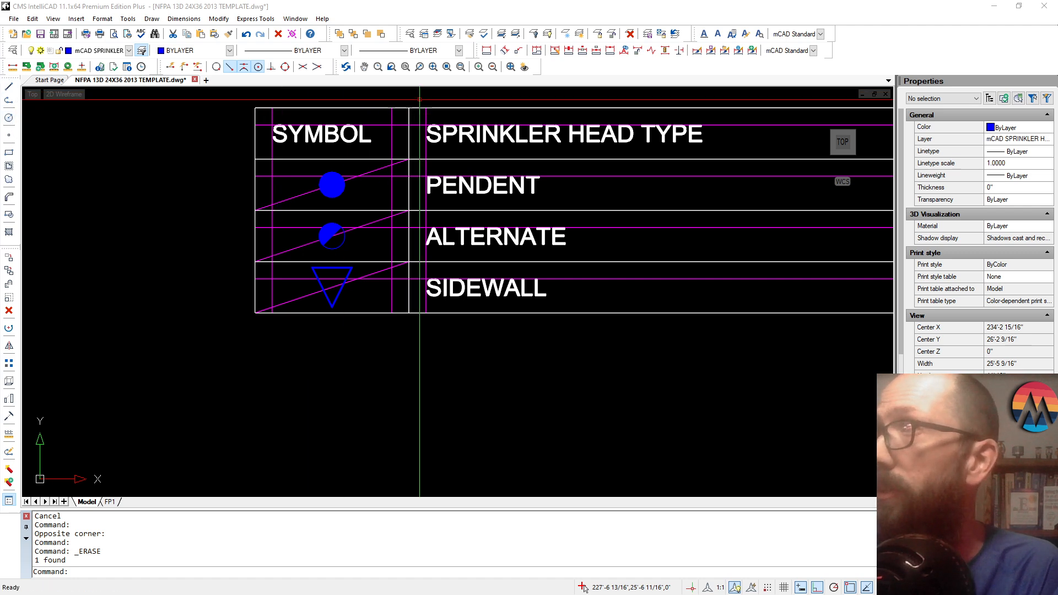
Step: Draw a circle with a 5" radius below the SIDEWALL row of the symbol table
left_click(9, 118)
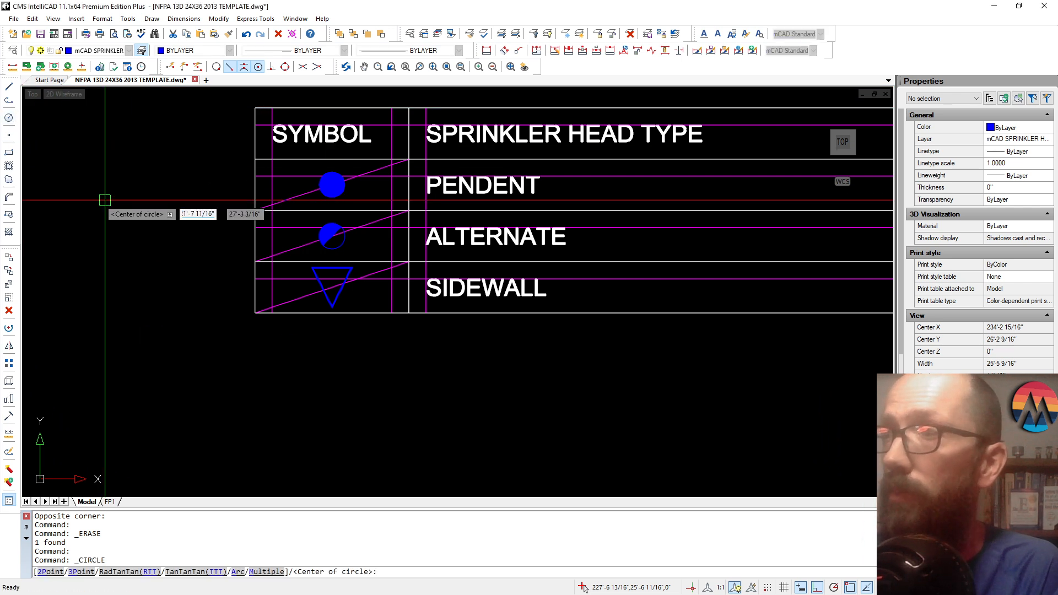
left_click(331, 376)
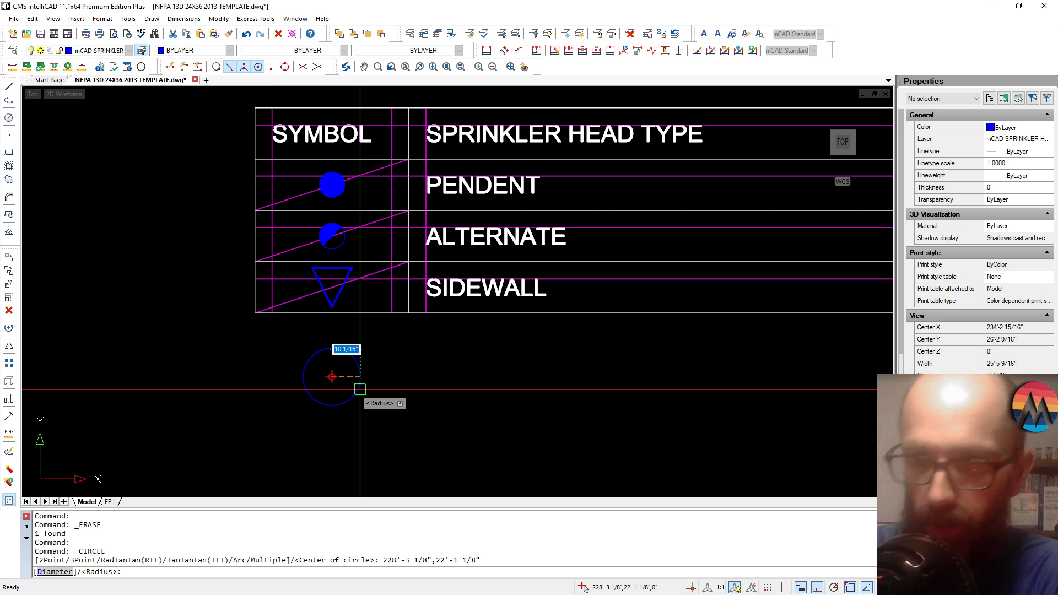
type("1")
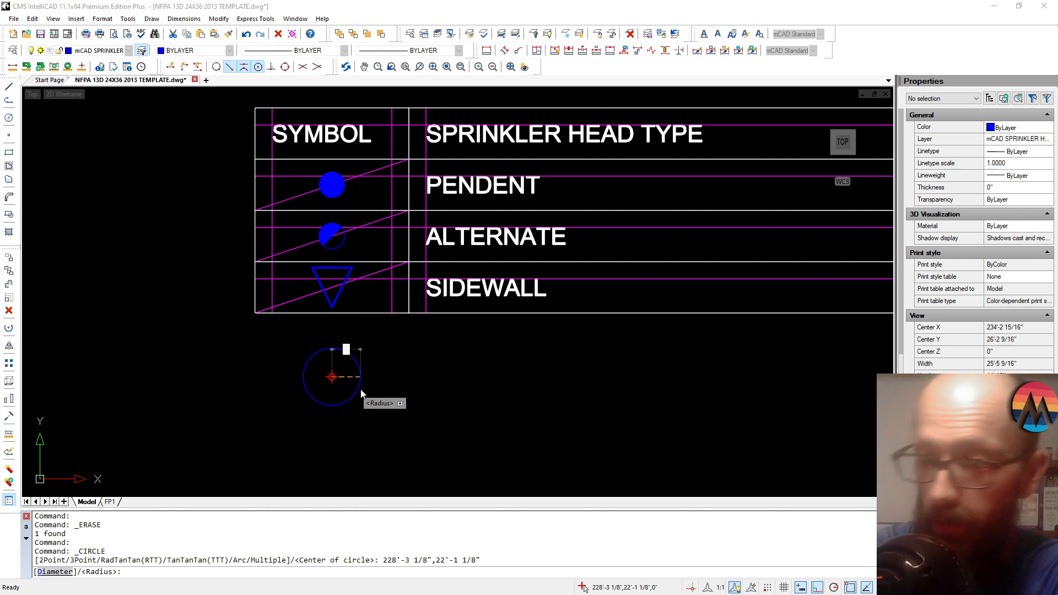
key("Return")
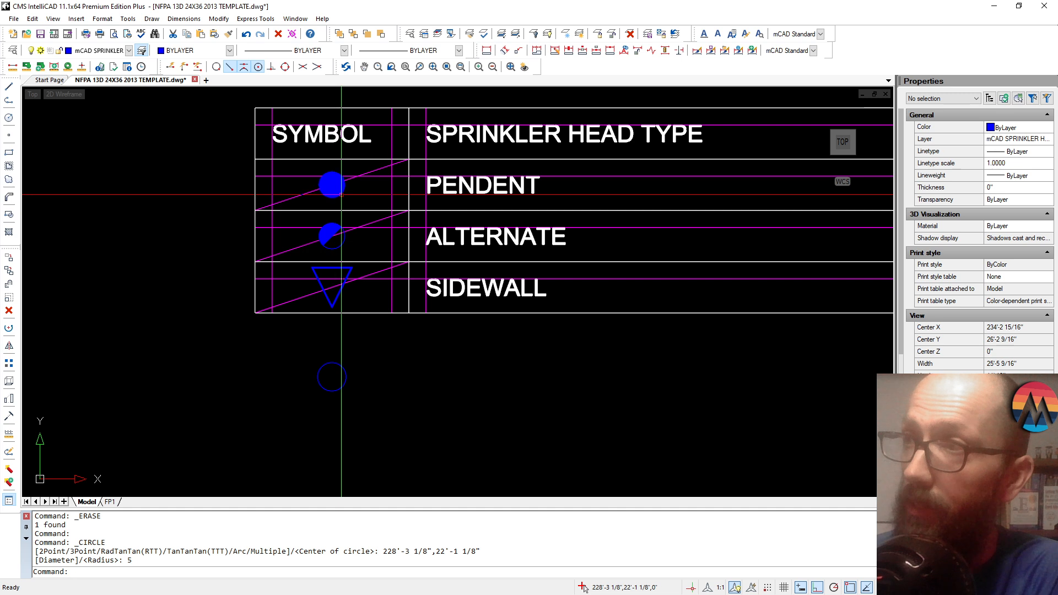
Step: Move the circle horizontally about 2'-6" to the right by its center and clear the selection
left_click(343, 355)
left_click(320, 388)
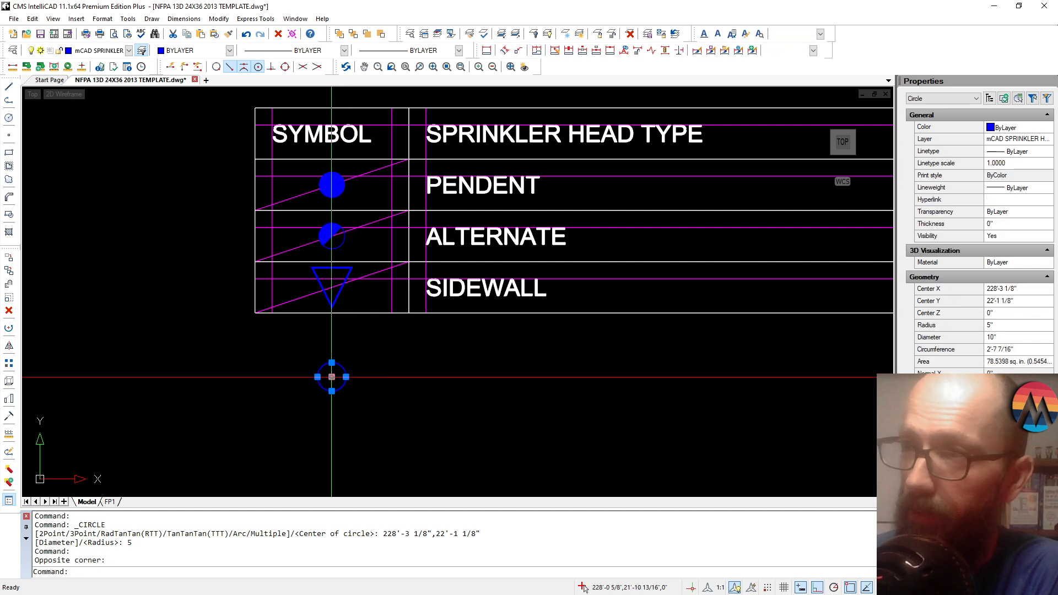
left_click(346, 377)
left_click(418, 377)
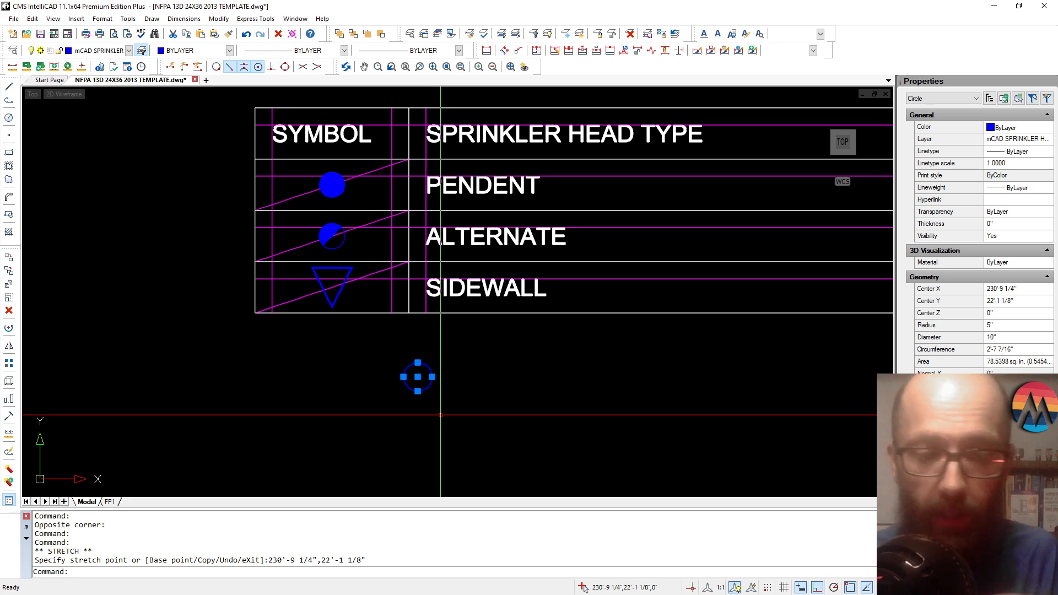
key("Escape")
key("Escape")
key("Escape")
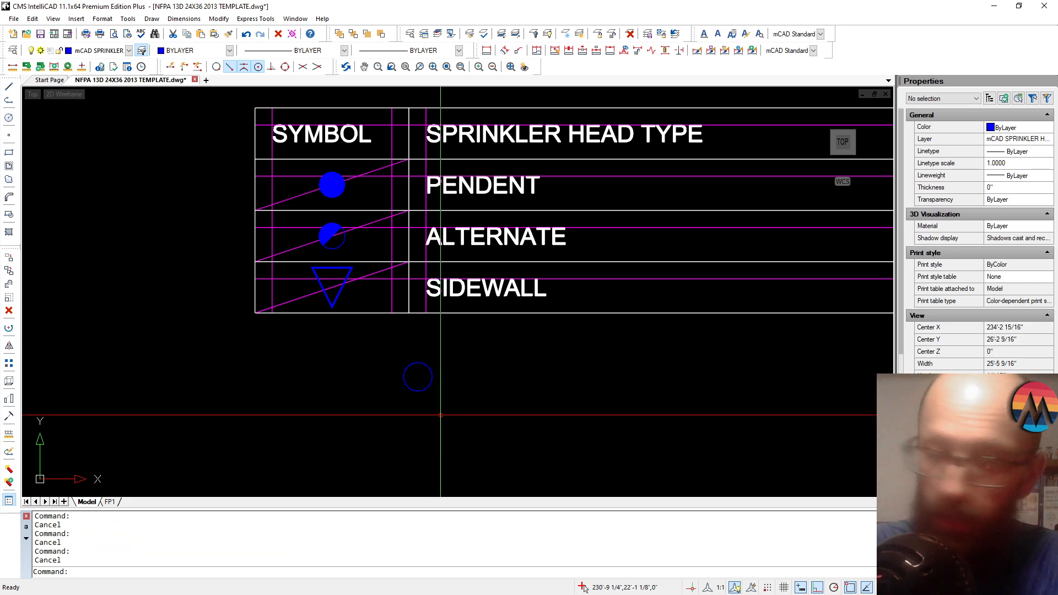
Step: Fill the inside of the circle with a SOLID hatch on the current layer
type("HATCH")
key("Return")
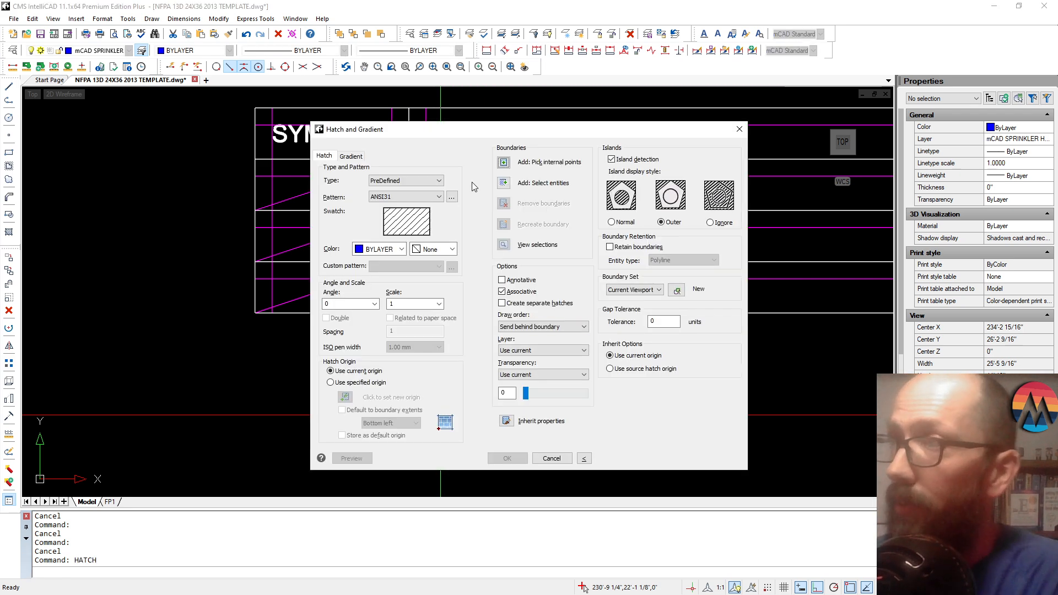
left_click(439, 197)
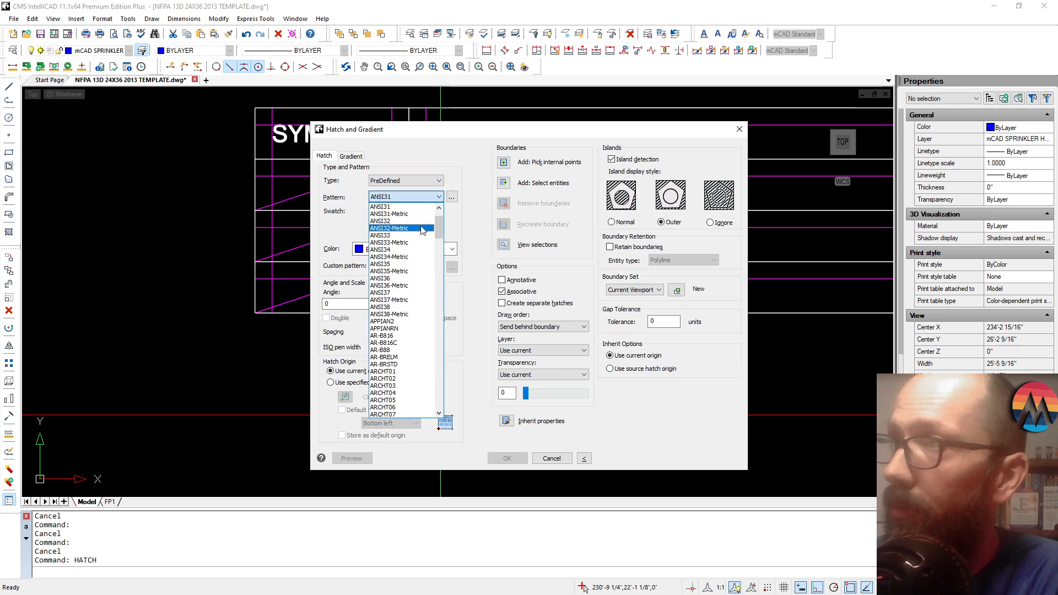
left_click(387, 207)
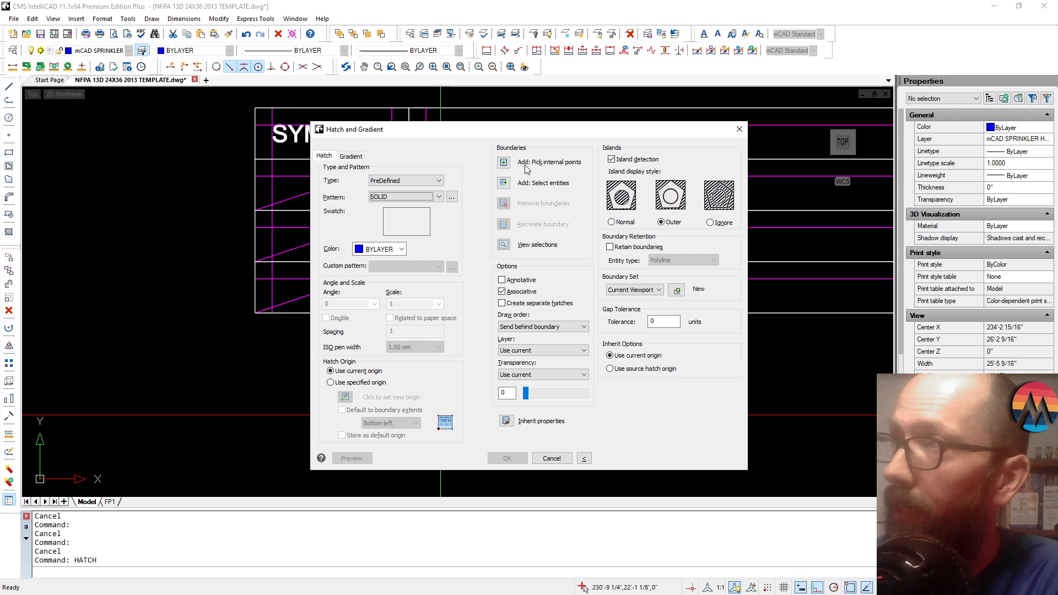
left_click(503, 163)
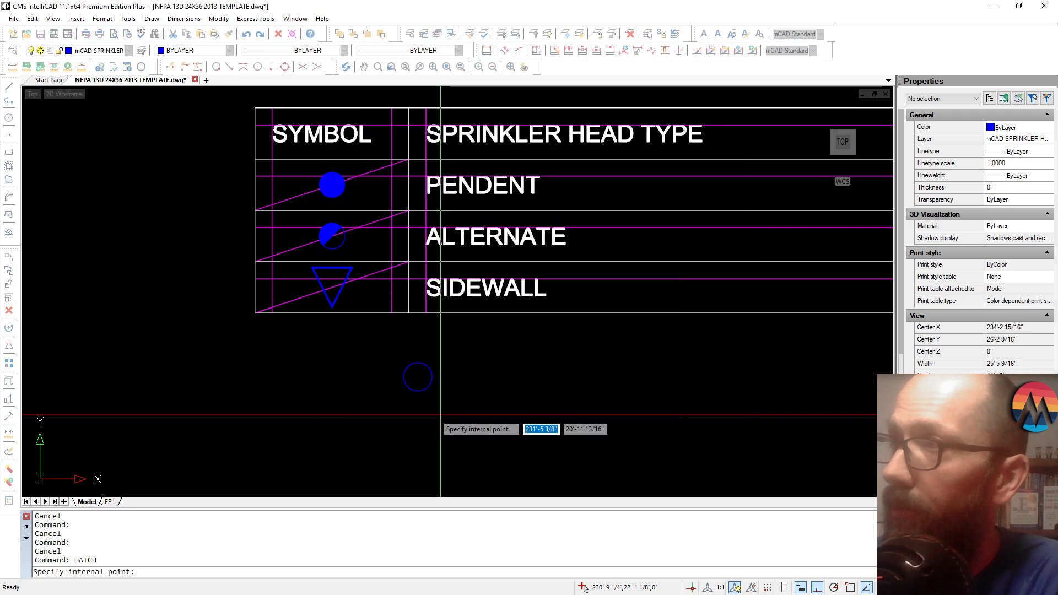
left_click(420, 375)
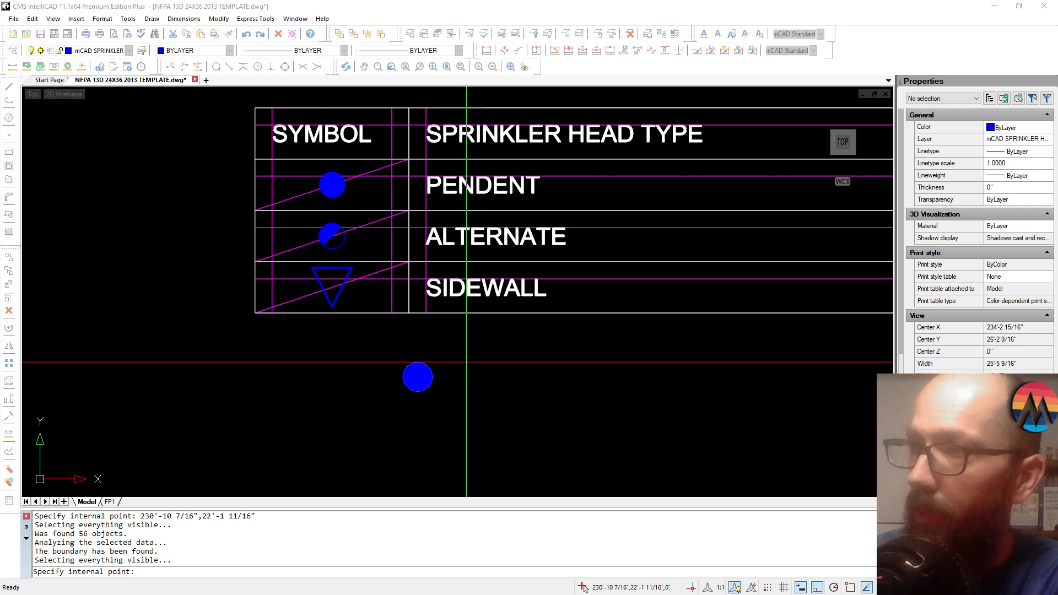
key("Return")
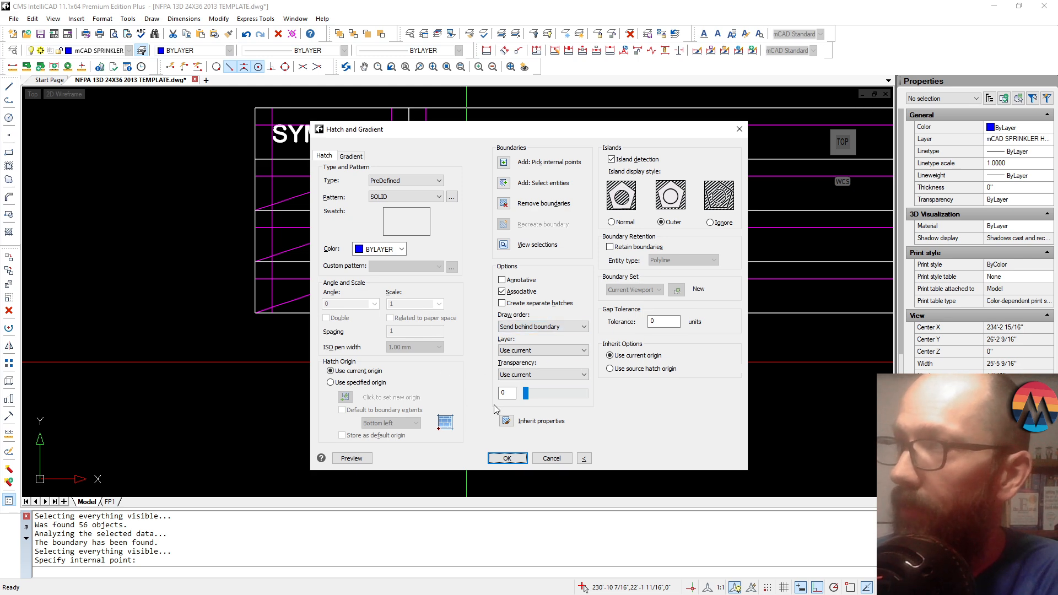
left_click(499, 460)
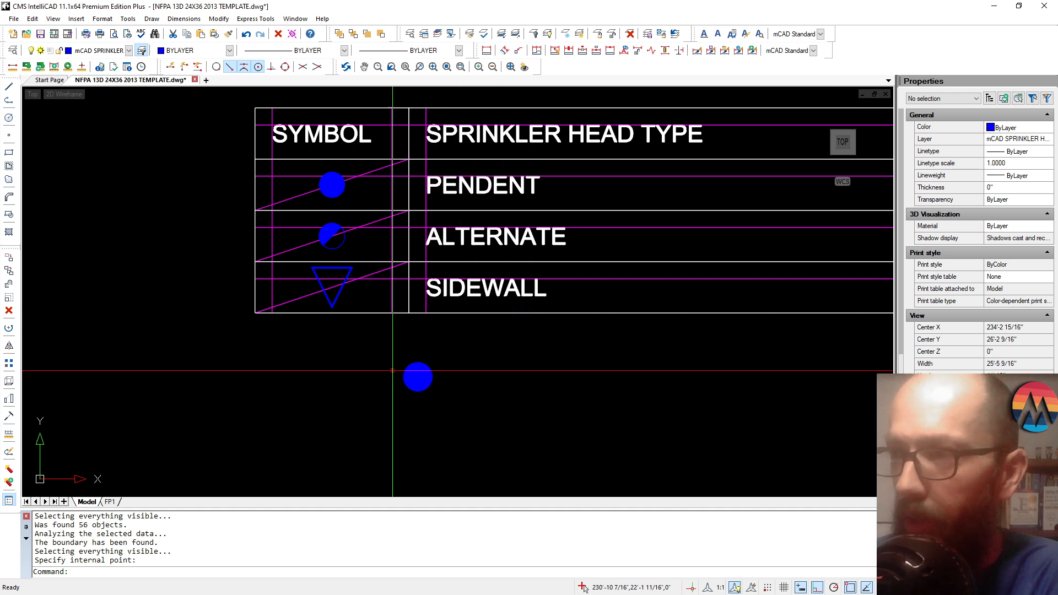
Step: Move the circle together with its hatch horizontally about 2' to the right
left_click(404, 339)
left_click(438, 394)
left_click(418, 378)
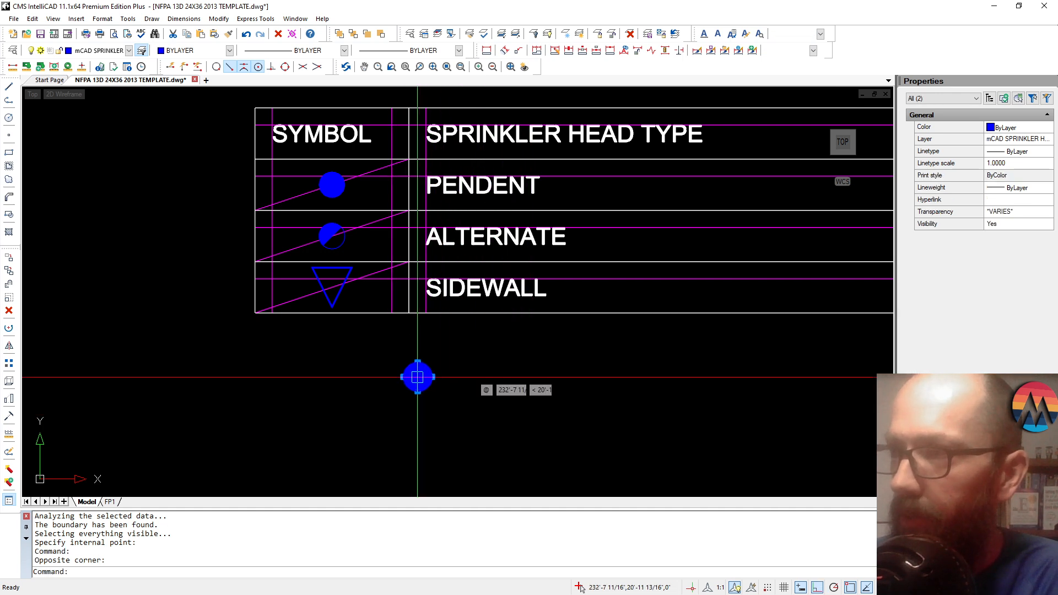
left_click(484, 376)
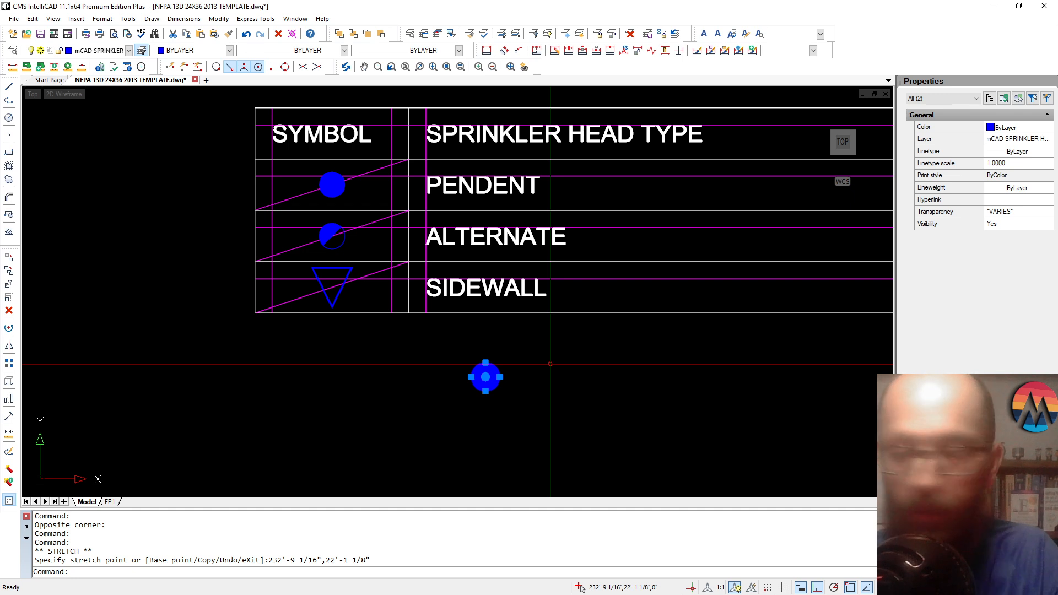
key("Escape")
Step: Try moving only the solid hatch away to the left of its circle, and undo the move
left_click(484, 377)
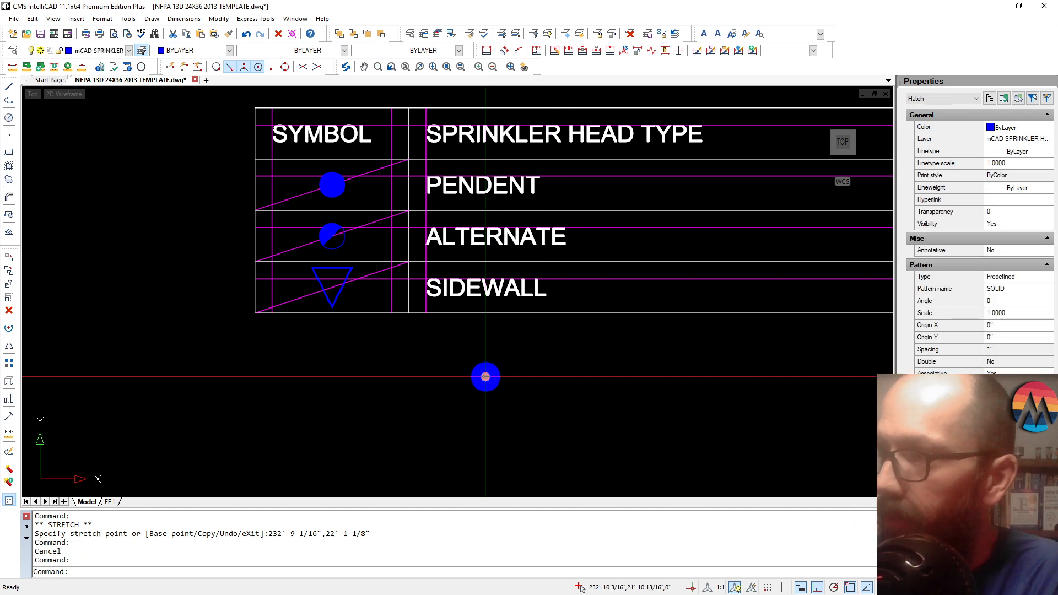
left_click(484, 377)
left_click(364, 396)
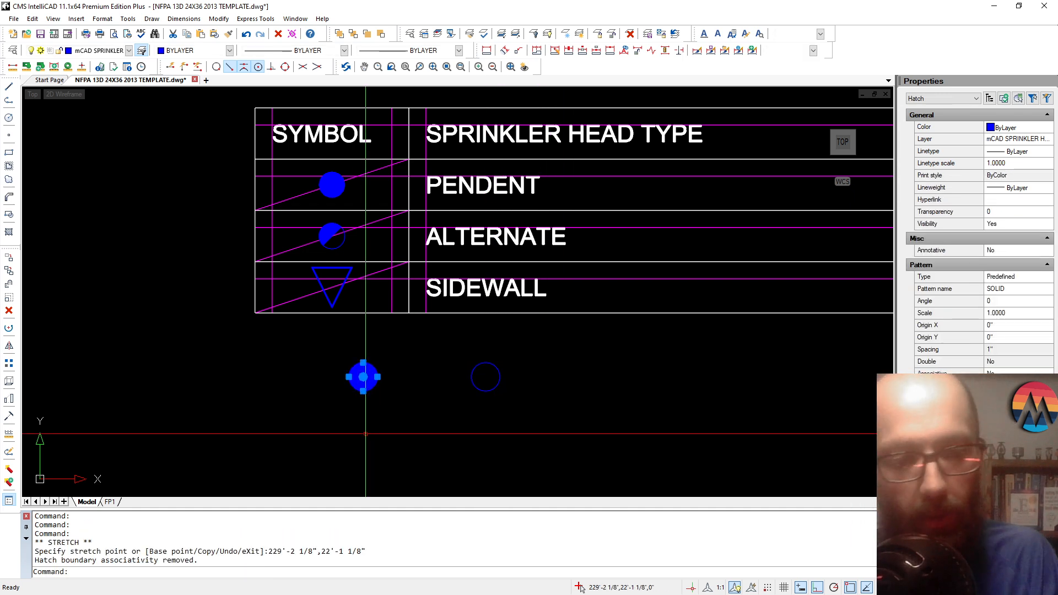
key("ctrl+z")
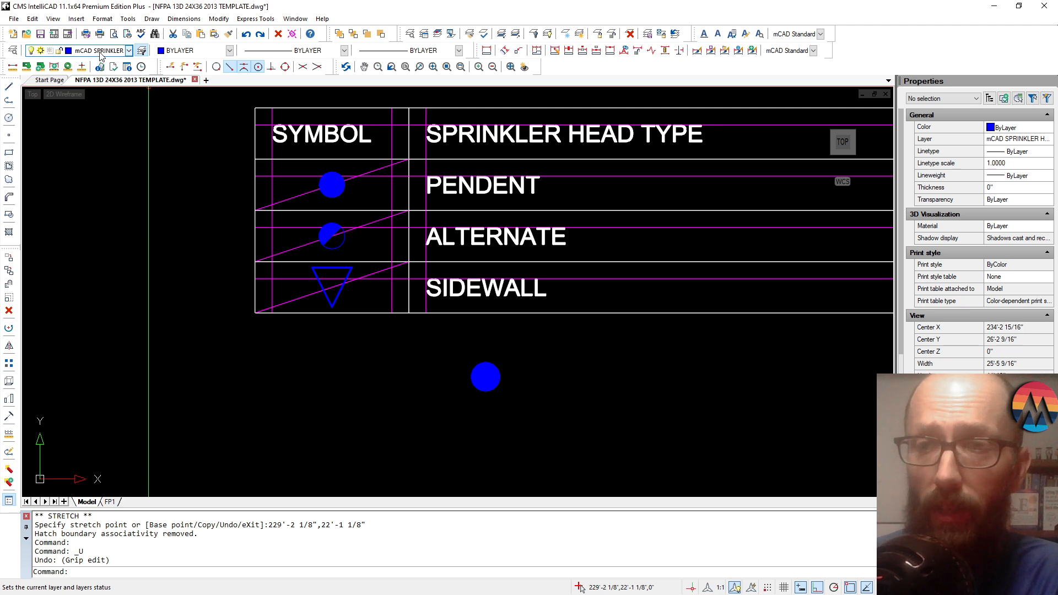
Step: Copy the circle and its hatch with the circle's center as the base point
left_click(441, 353)
left_click(540, 406)
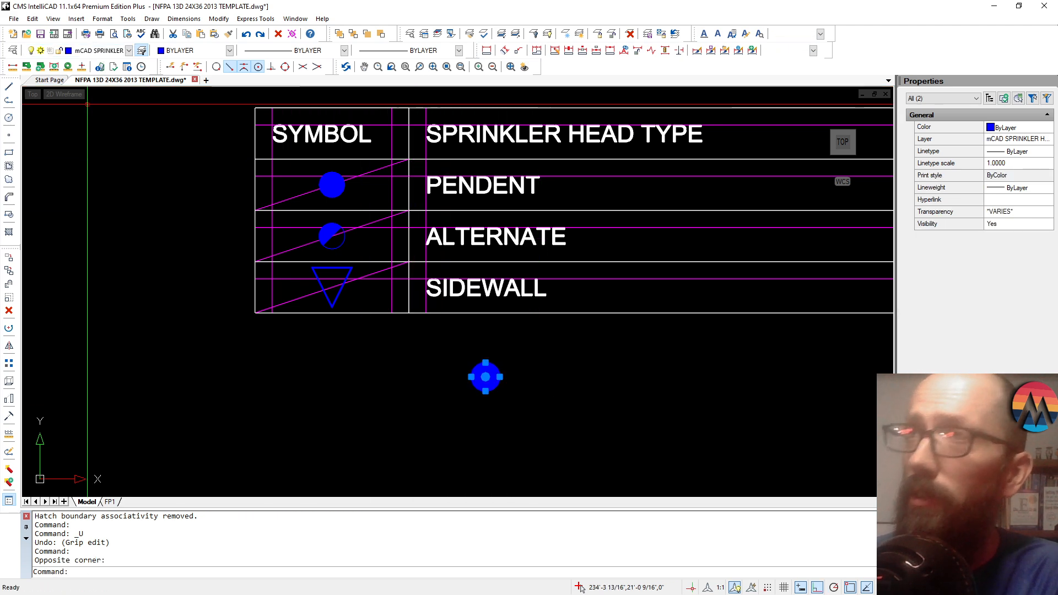
left_click(33, 19)
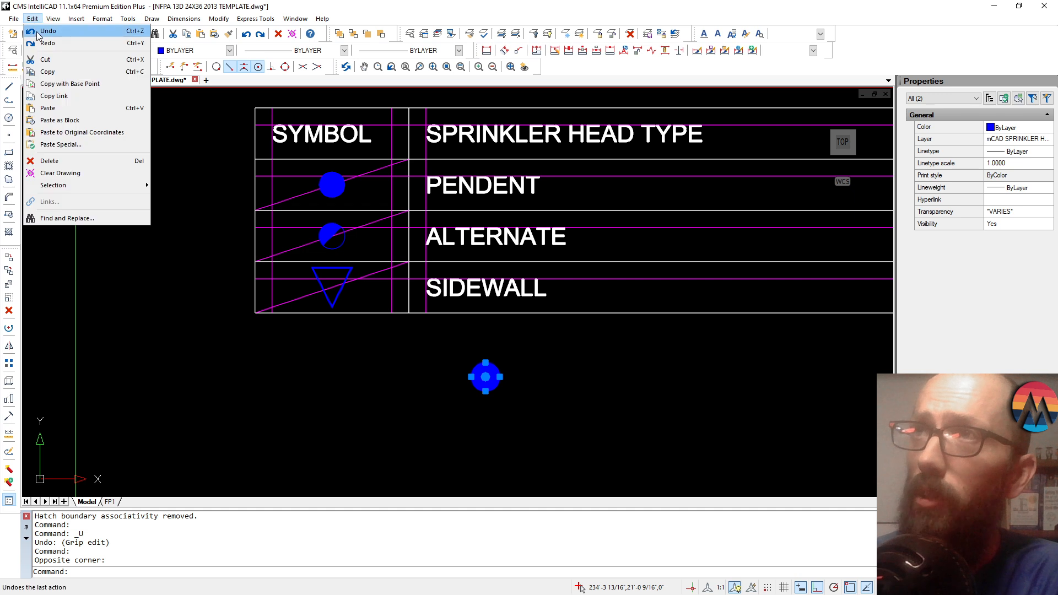
left_click(60, 84)
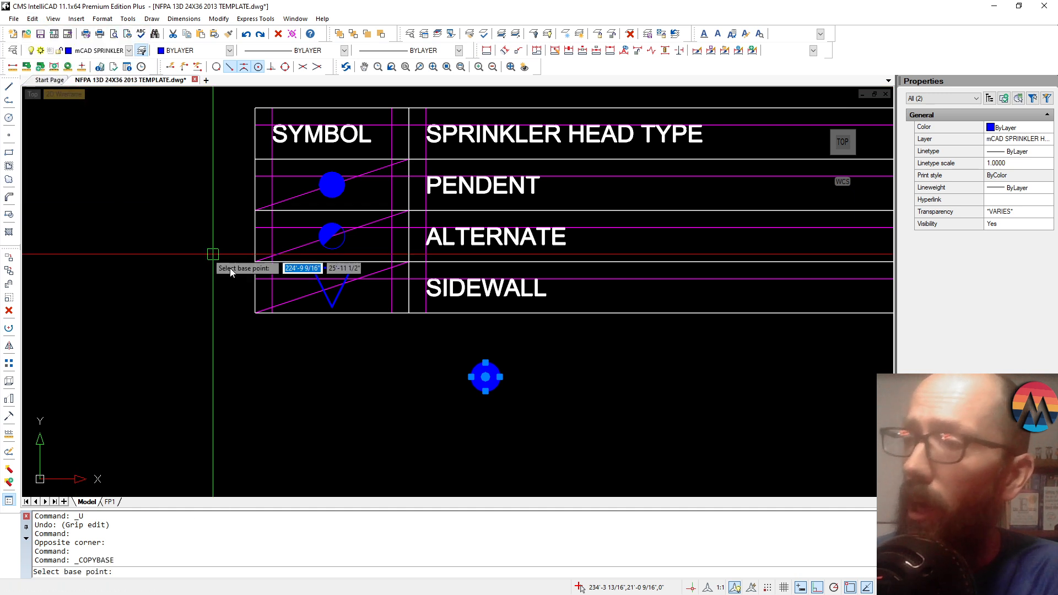
left_click(474, 366)
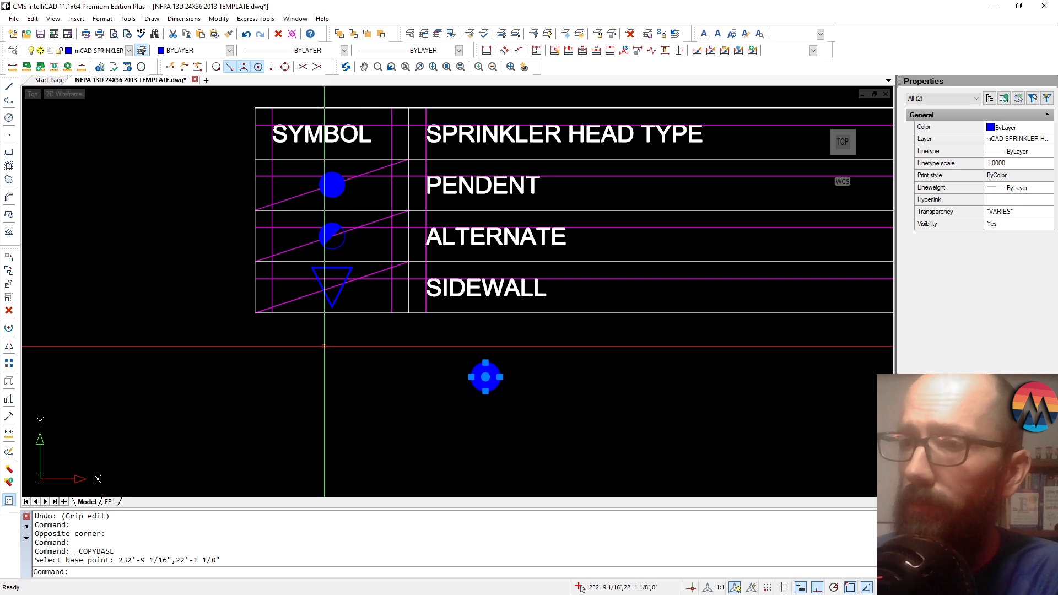
Step: Paste the copied circle and hatch as a block below the table, and move the block about 4'-6" to the left
left_click(33, 18)
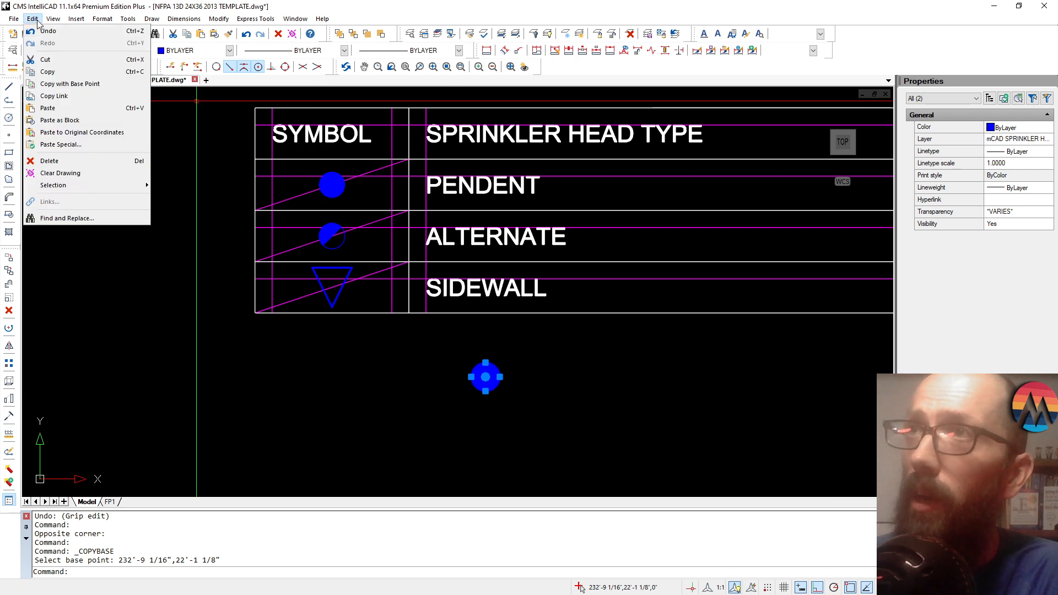
left_click(60, 120)
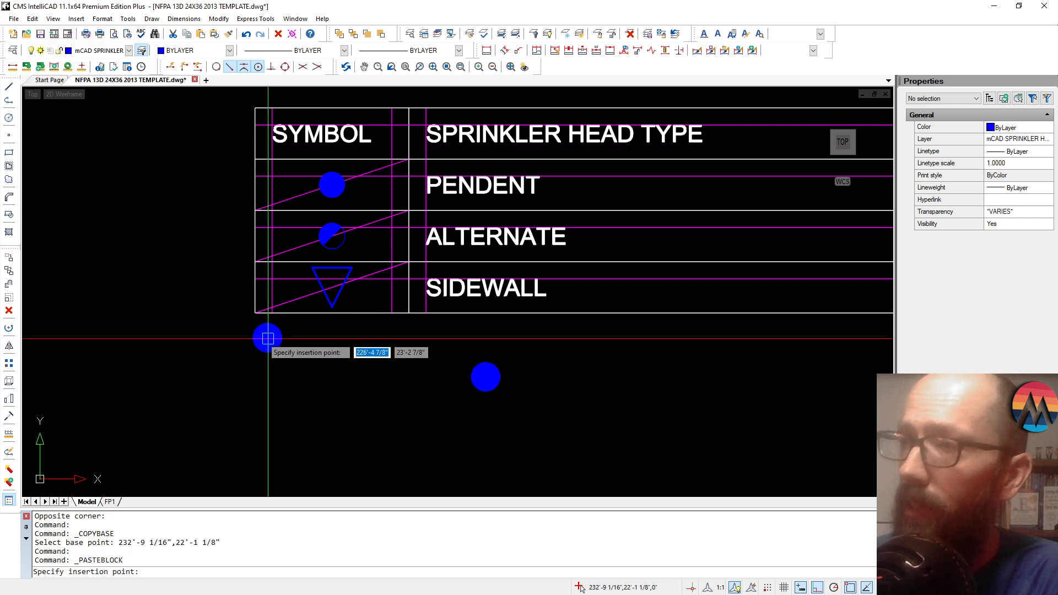
left_click(342, 379)
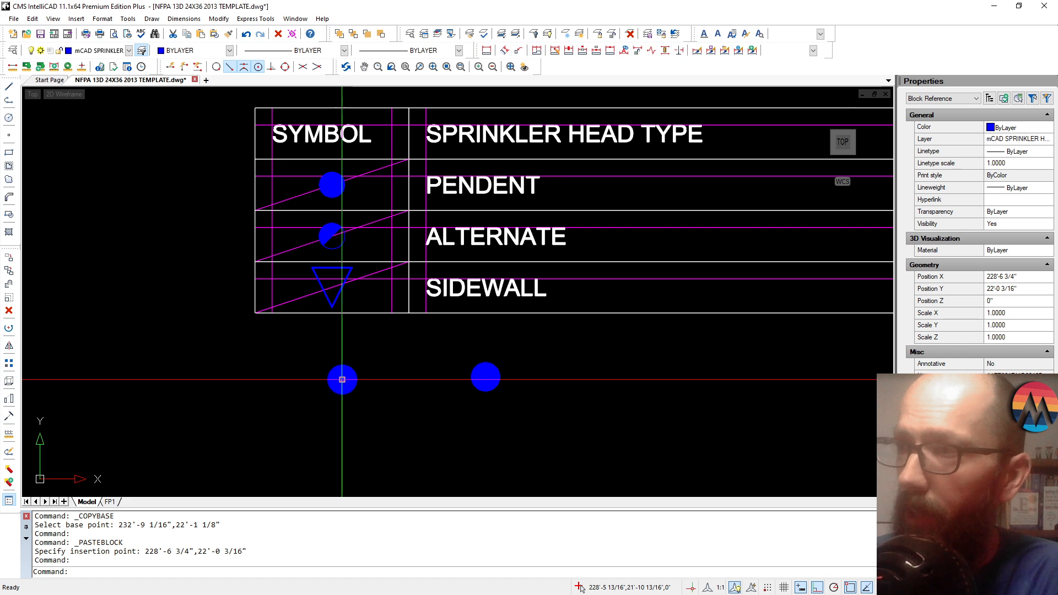
left_click(342, 380)
left_click(187, 368)
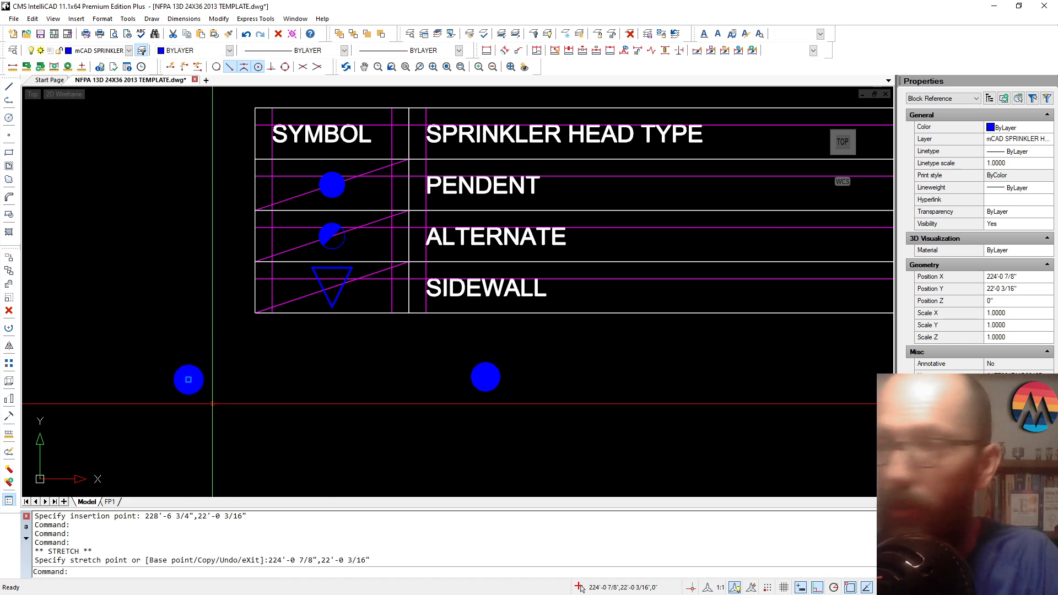
key("Escape")
key("Escape")
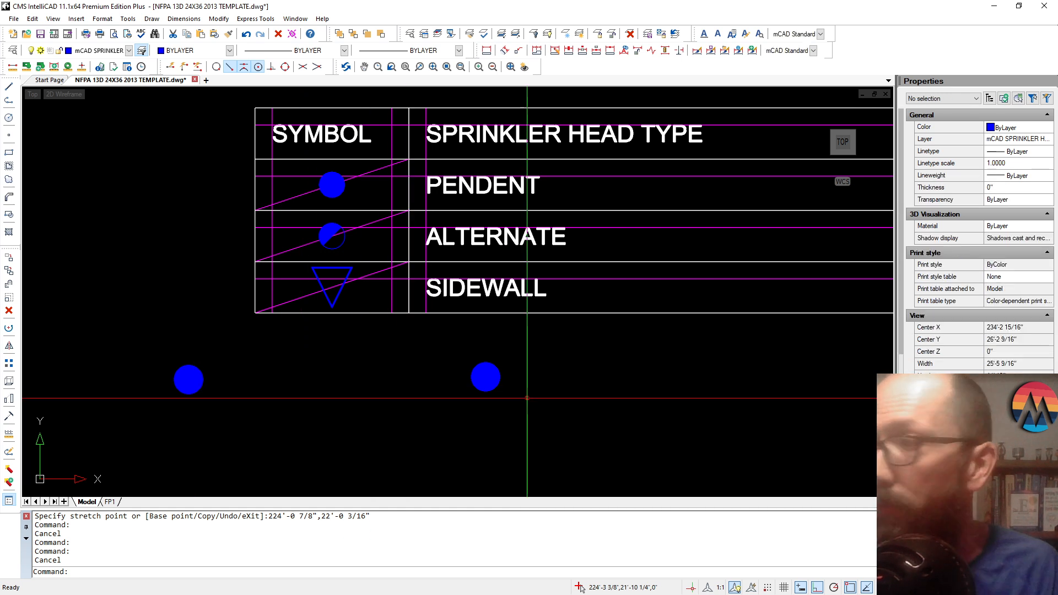
Step: Undo the block's move and paste, and erase the solid hatch from the original circle
left_click(526, 357)
left_click(512, 358)
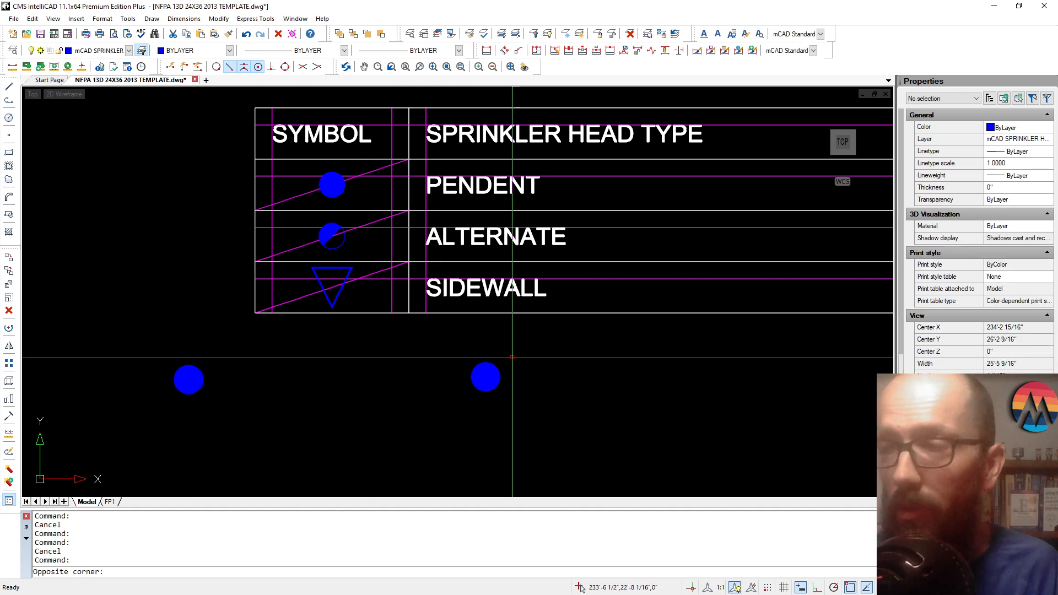
key("ctrl+z")
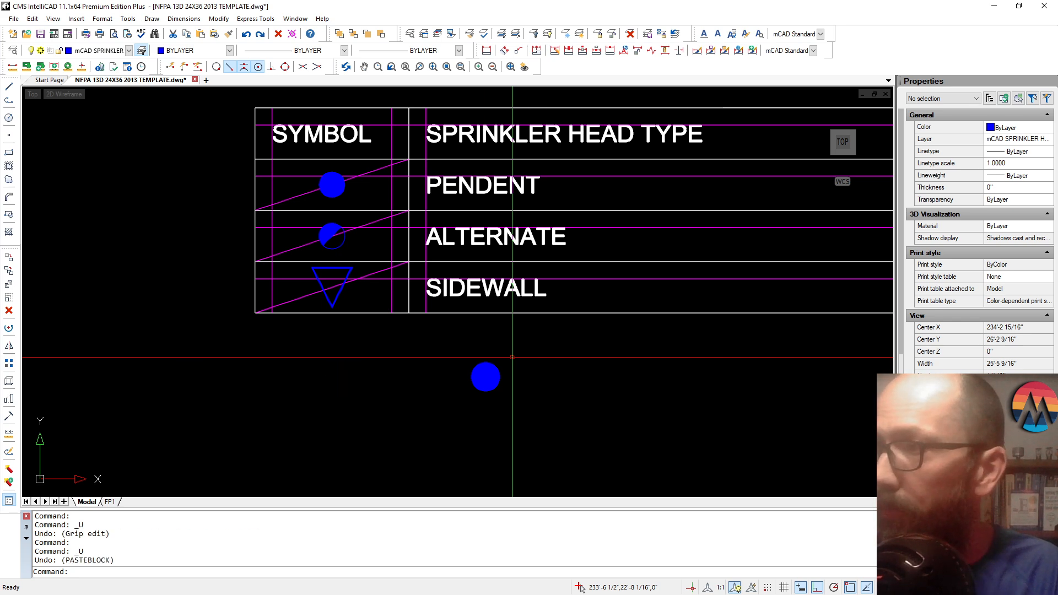
left_click(483, 377)
key("Delete")
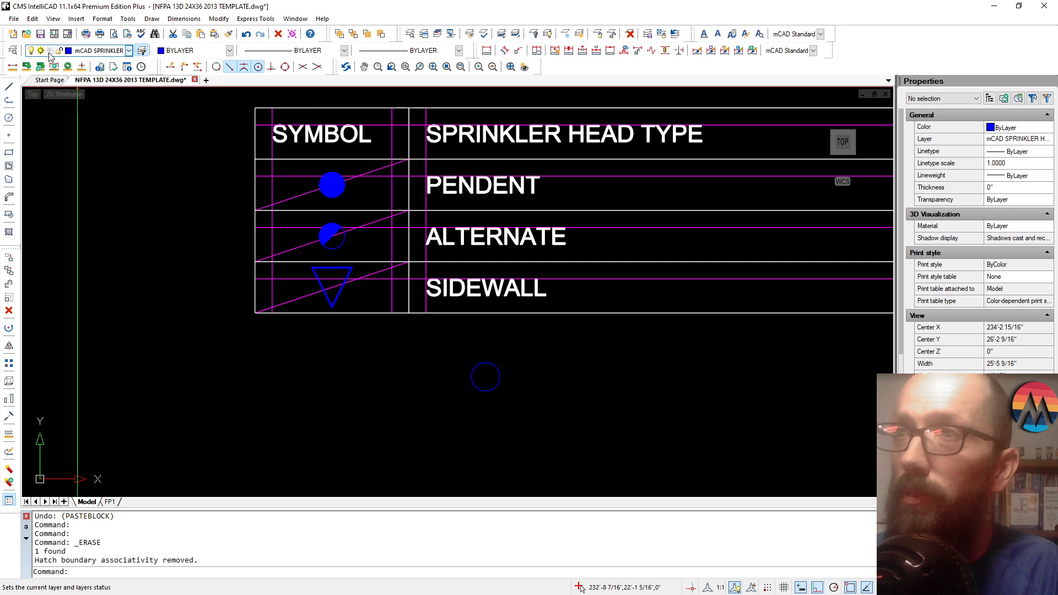
Step: Draw a vertical line across the circle from its top quadrant to its bottom quadrant
left_click(10, 87)
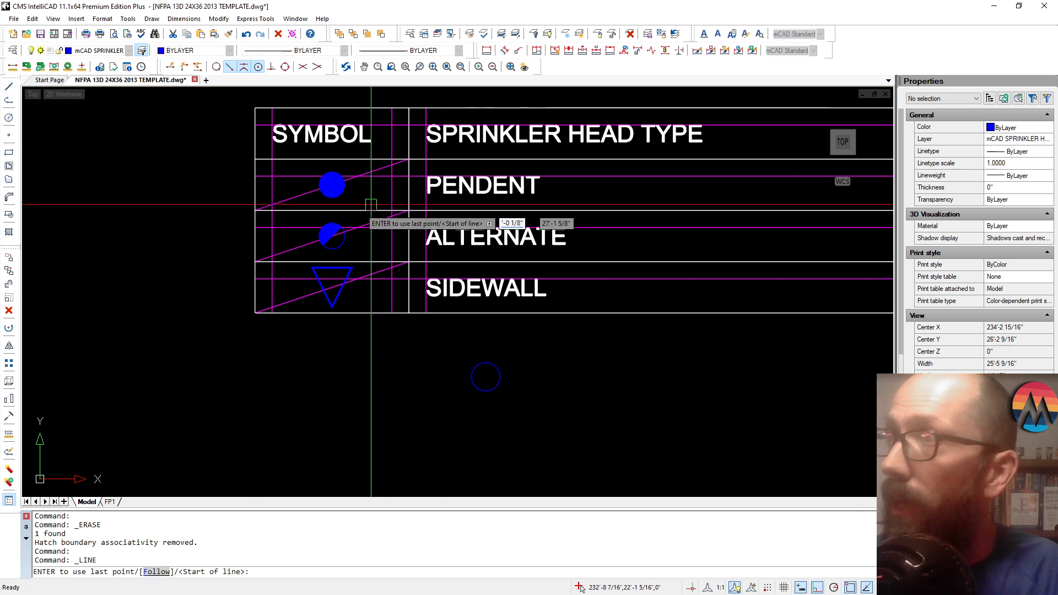
left_click(285, 67)
left_click(486, 364)
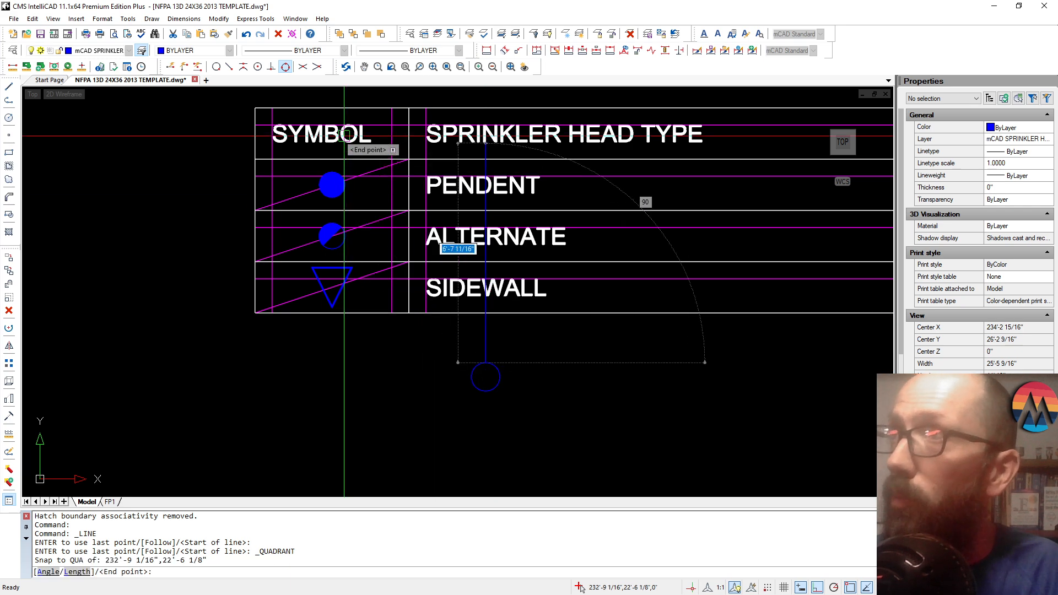
left_click(284, 66)
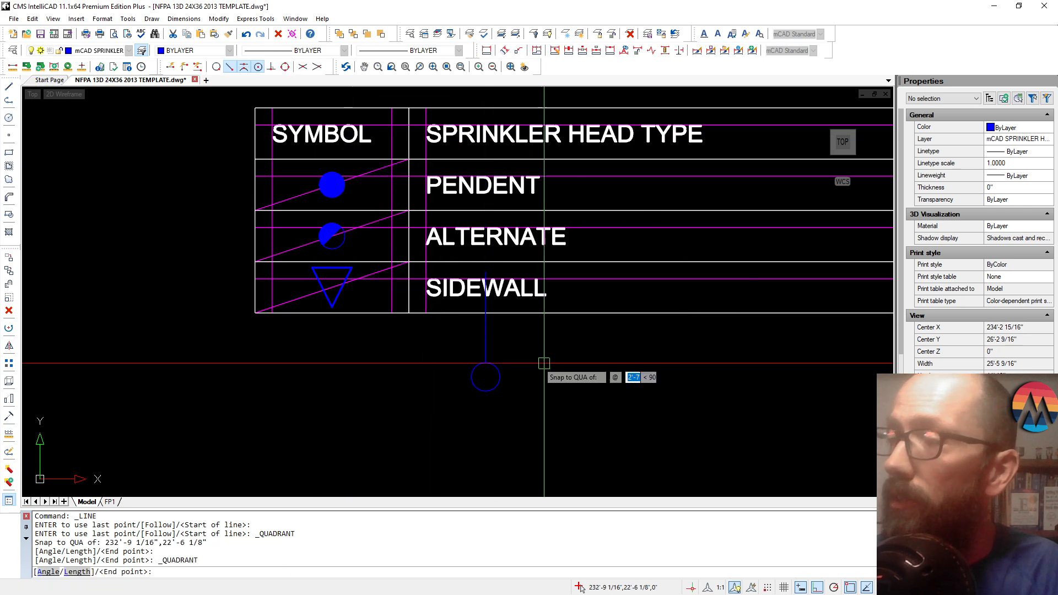
left_click(486, 389)
key("Return")
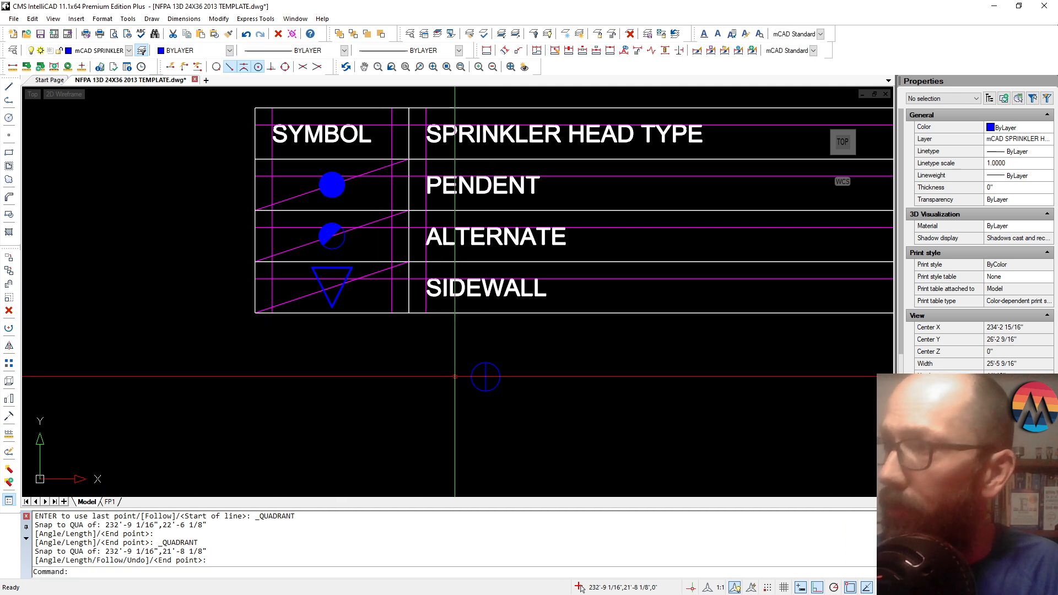
Step: Rotate the vertical line inside the circle by 45 degrees about the circle's center
left_click(486, 379)
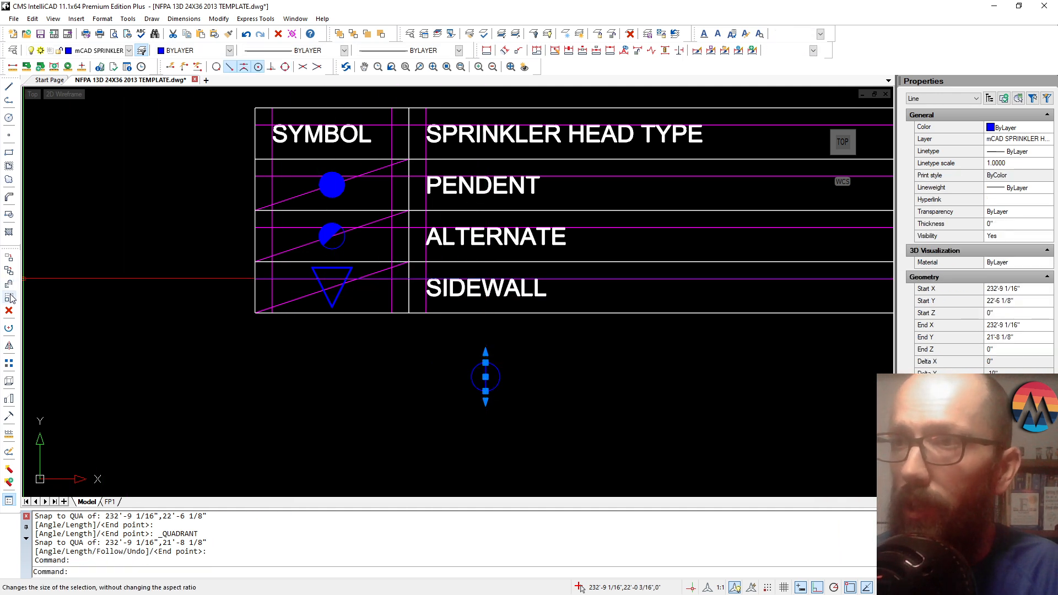
left_click(9, 328)
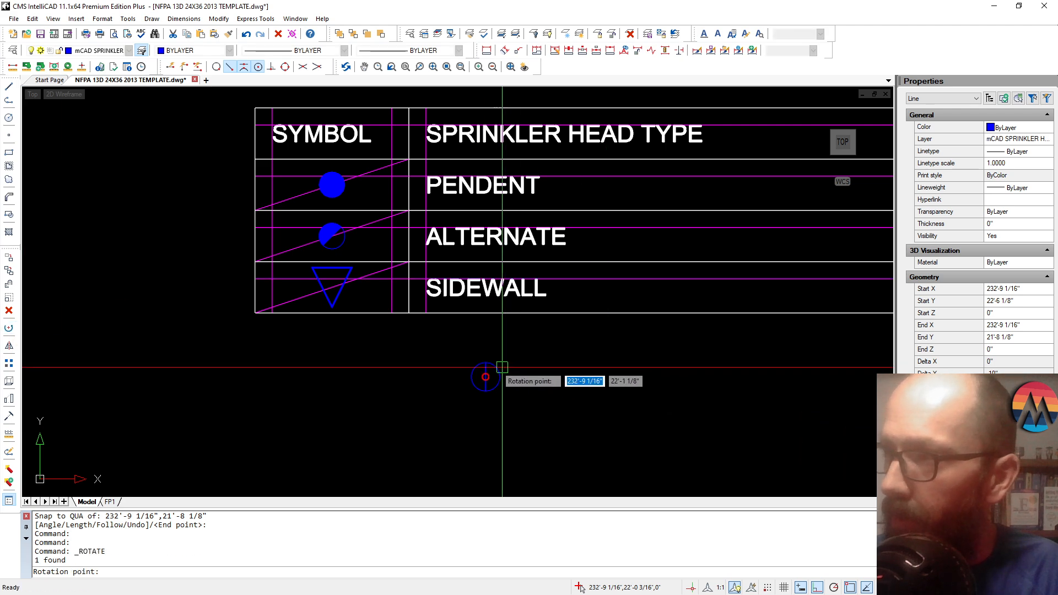
left_click(486, 377)
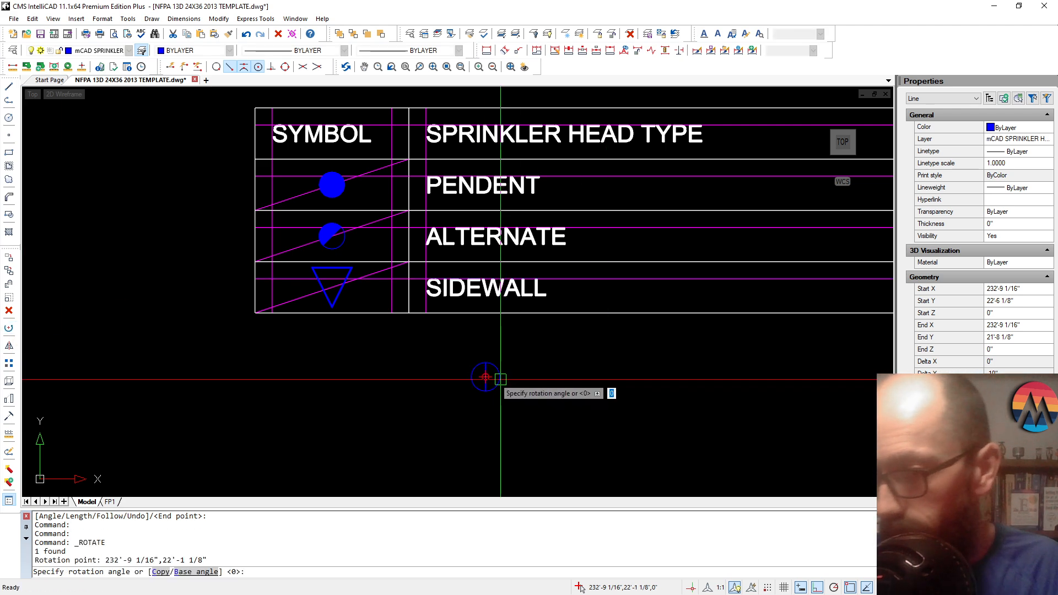
type("45")
key("Return")
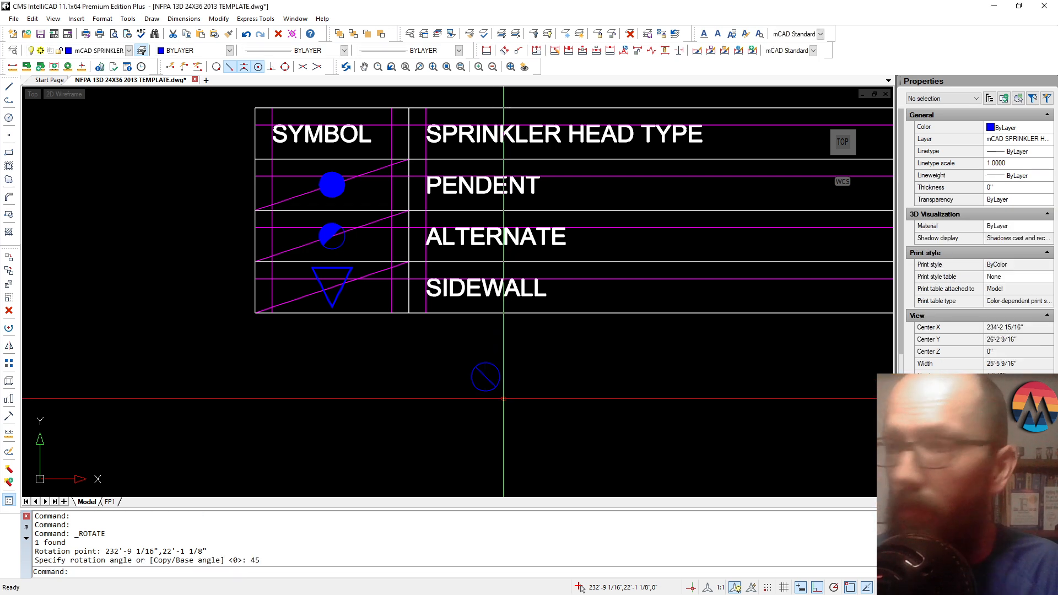
Step: Rotate the circle's diagonal line by a further 90 degrees about the circle's center so it rises to the right
scroll(506, 389, "up", 1)
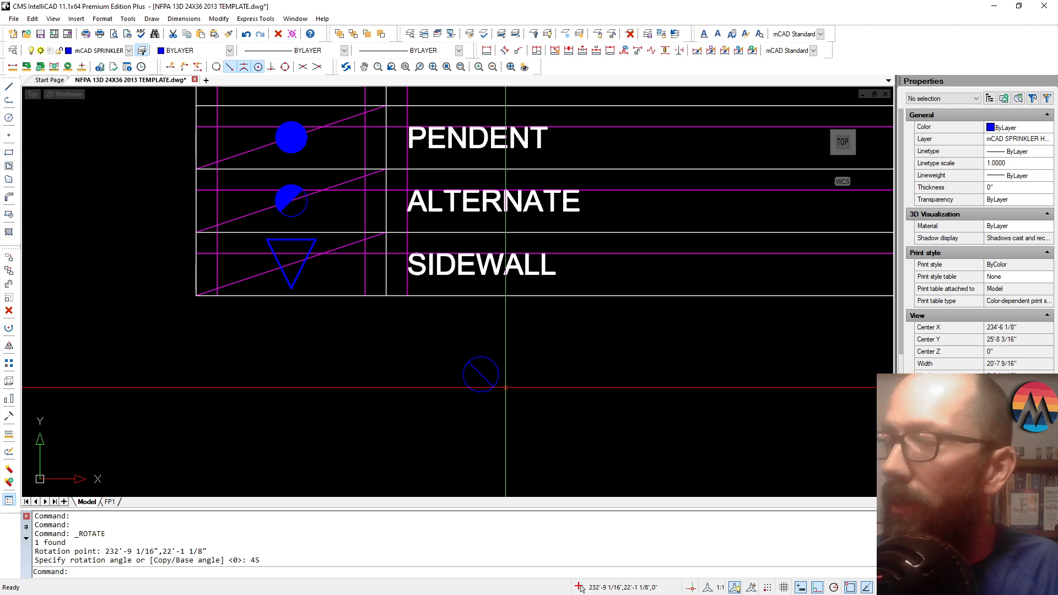
left_click(480, 376)
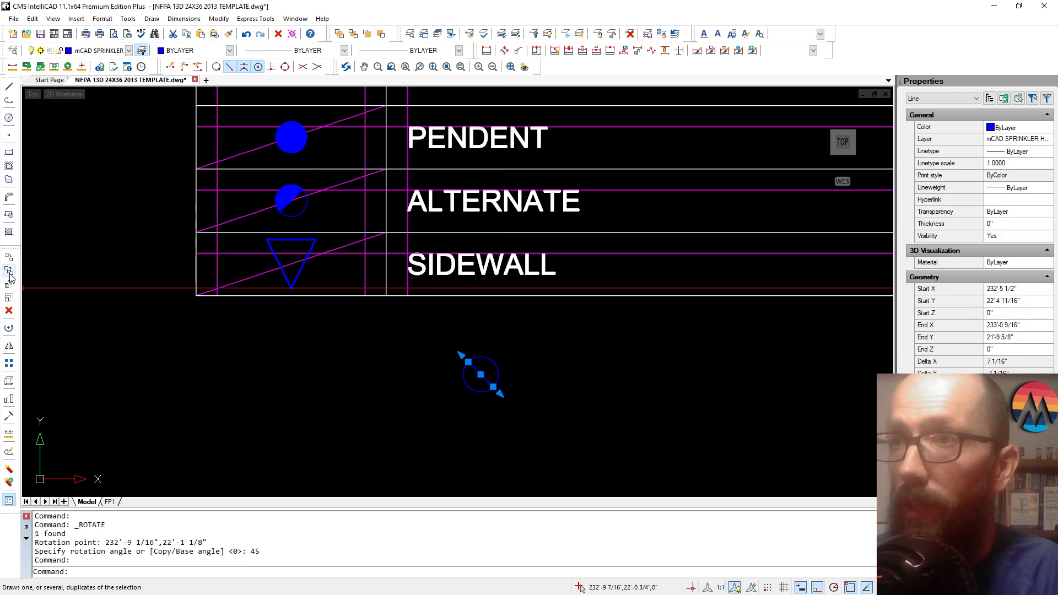
left_click(10, 329)
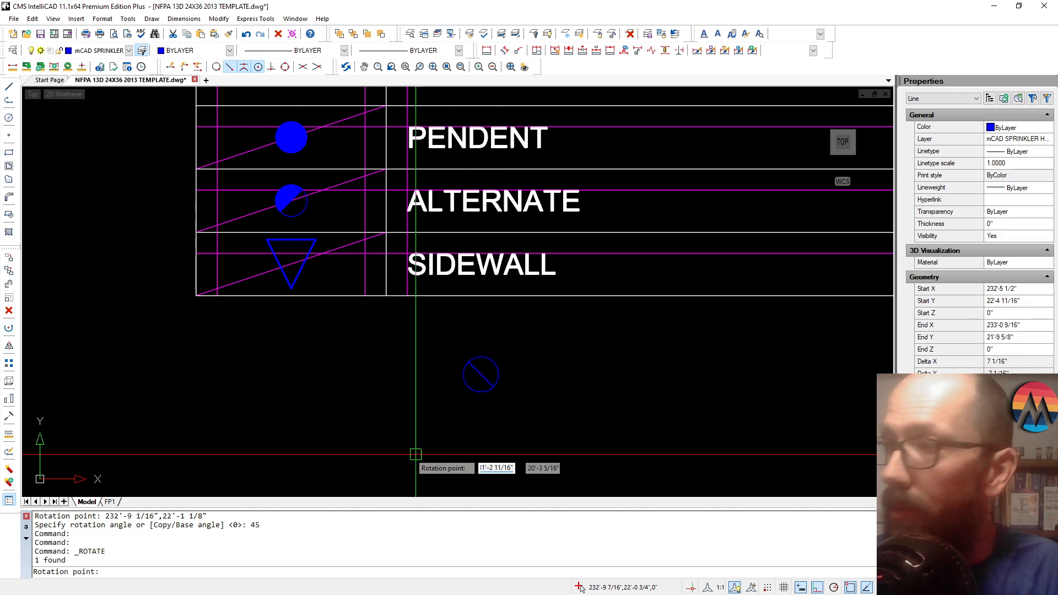
left_click(475, 395)
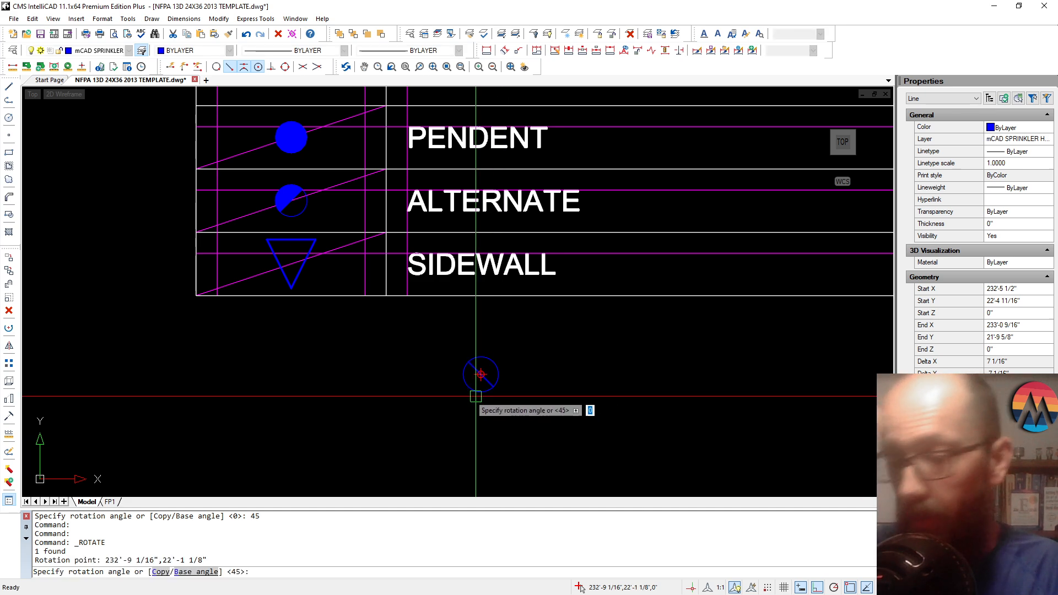
type("90")
key("Return")
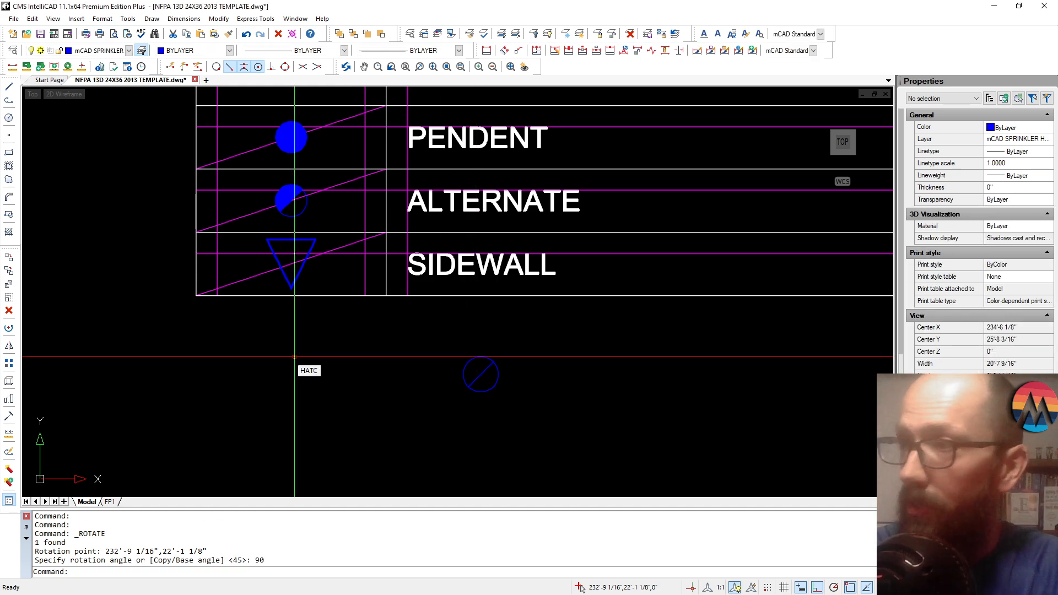
Step: Fill the upper-left half of the divided circle with a SOLID hatch in the ByLayer color
type("h")
key("Return")
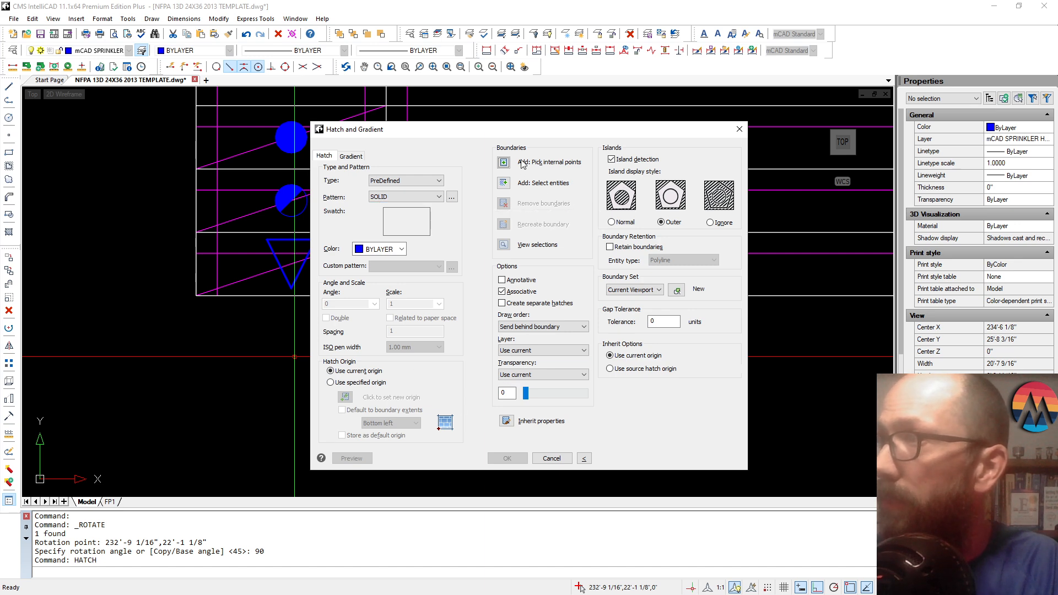
left_click(503, 162)
left_click(472, 369)
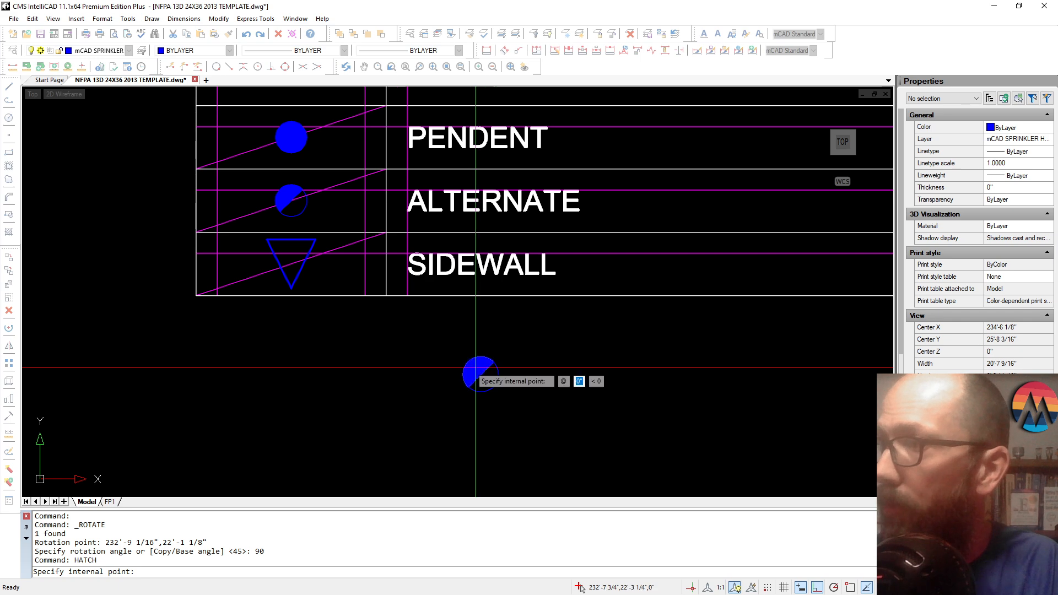
key("Return")
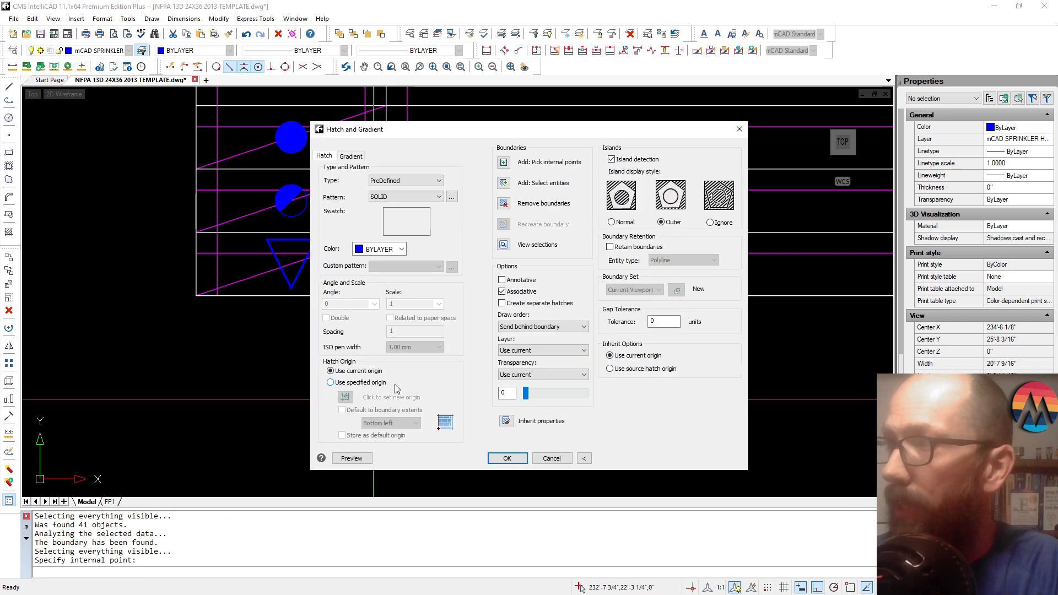
left_click(517, 457)
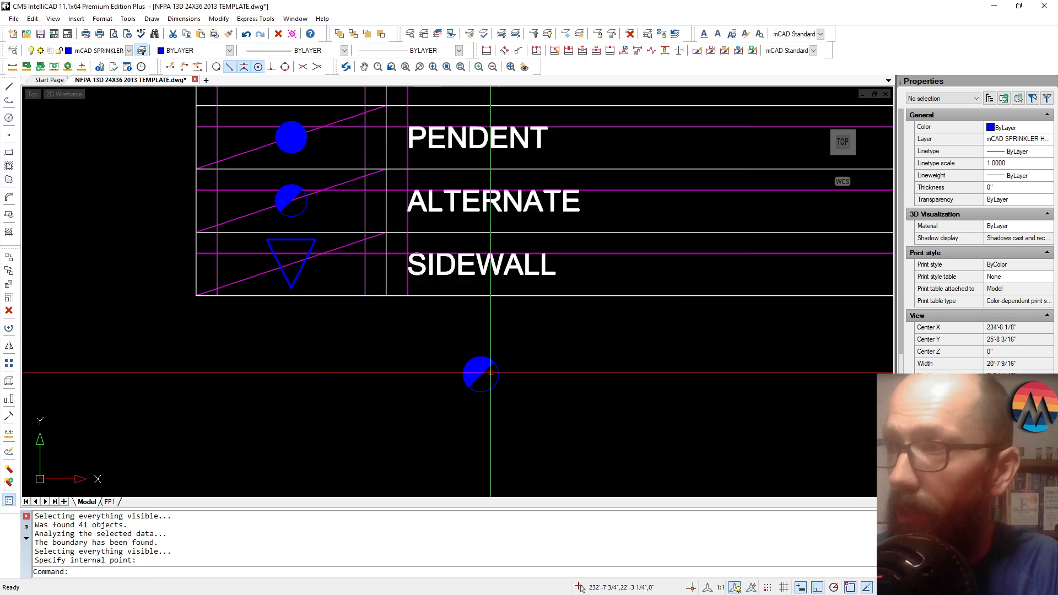
left_click(476, 369)
key("Escape")
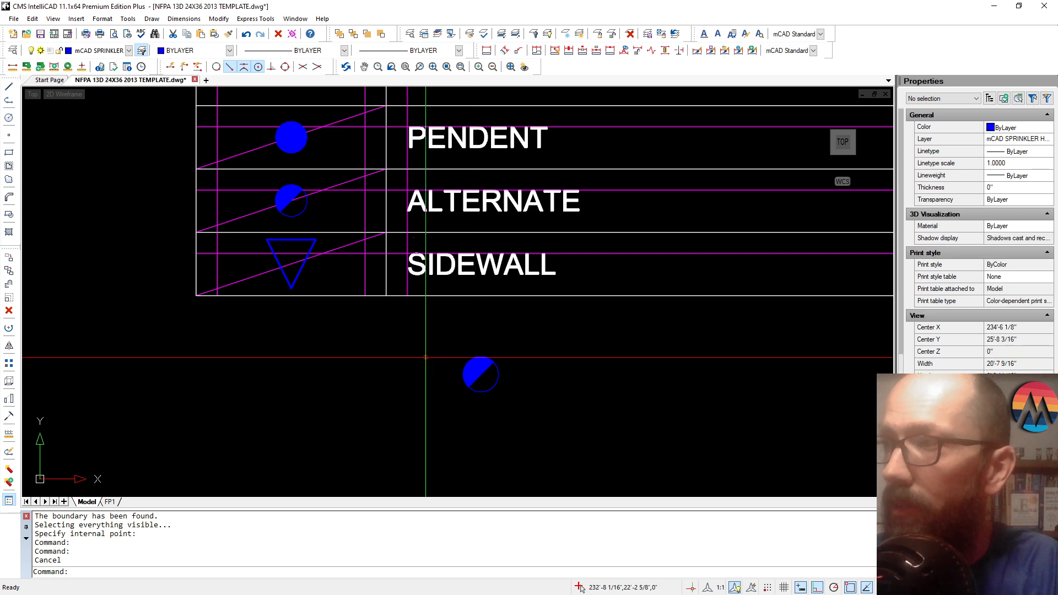
Step: Copy the circle, its diagonal line and the half hatch with the circle's center as the base point
left_click_drag(430, 329, 573, 429)
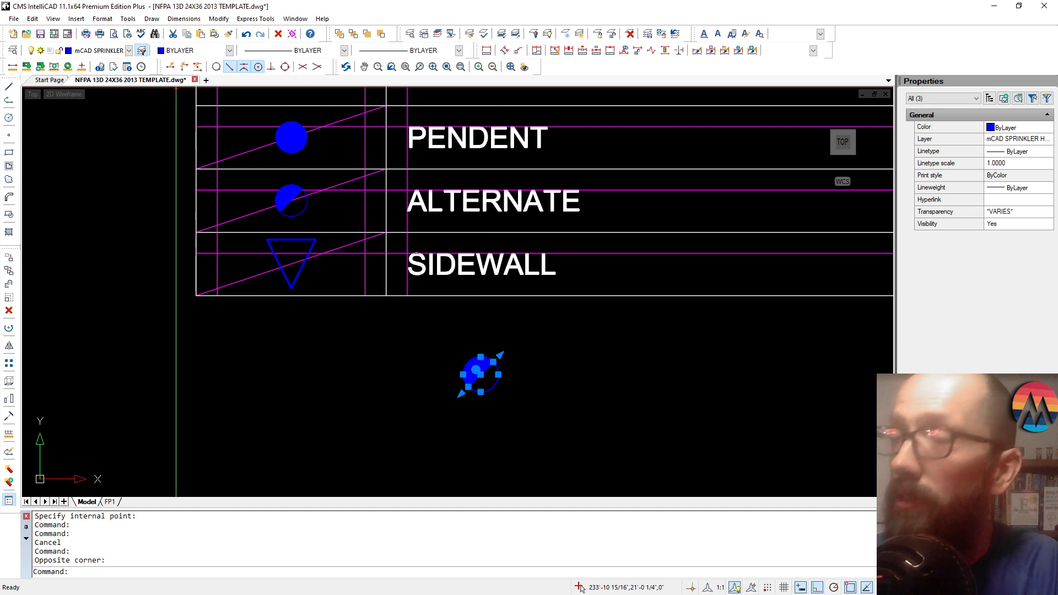
left_click(33, 18)
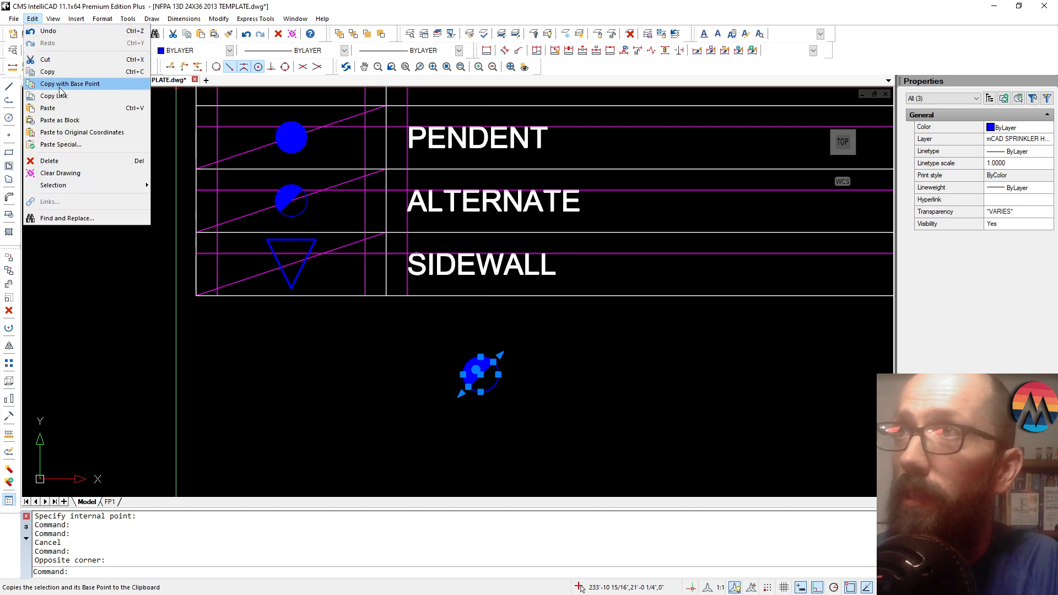
left_click(49, 84)
left_click(477, 370)
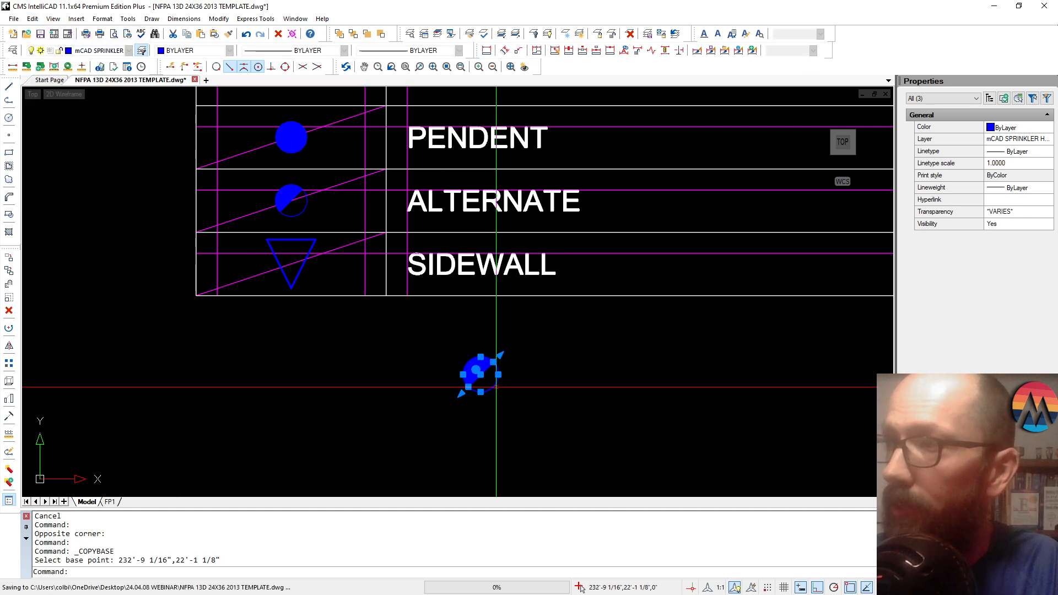
Step: Paste the copied half-filled circle as a block below the sidewall triangle symbol, and select the pasted block
left_click(33, 19)
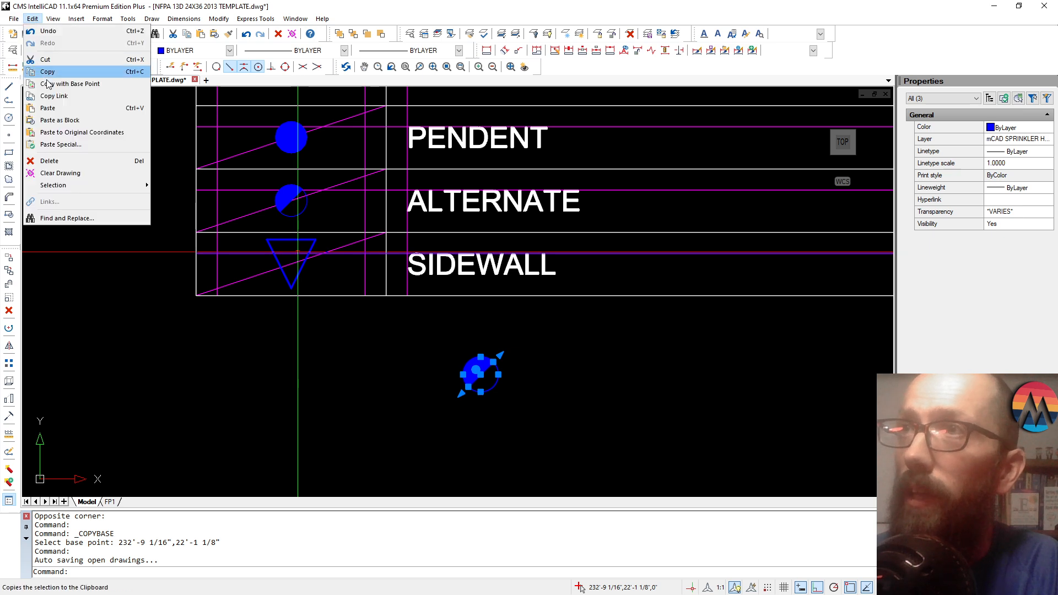
left_click(44, 121)
left_click(282, 367)
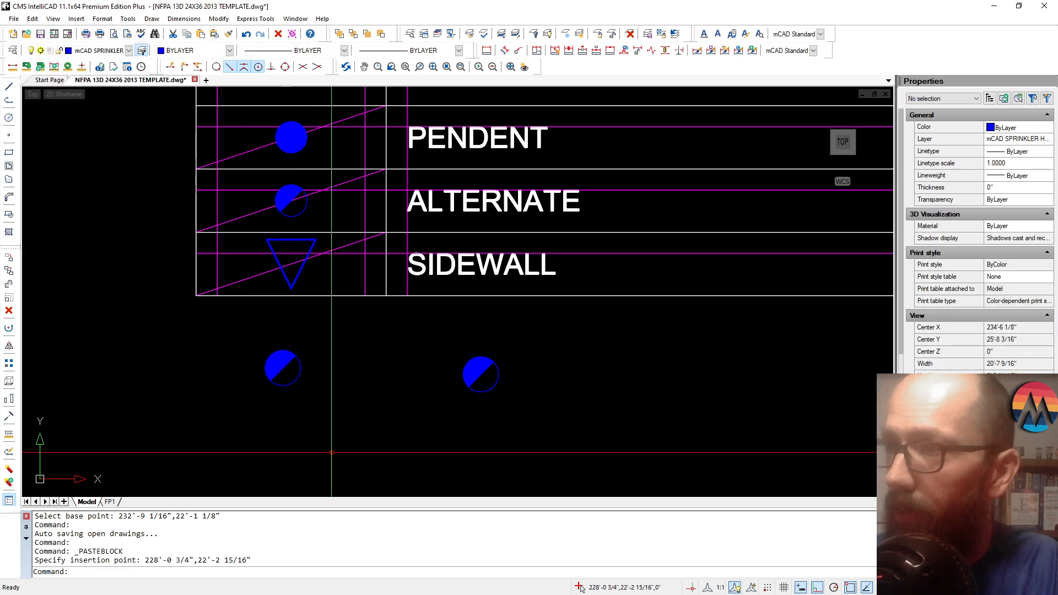
left_click(309, 368)
left_click(305, 368)
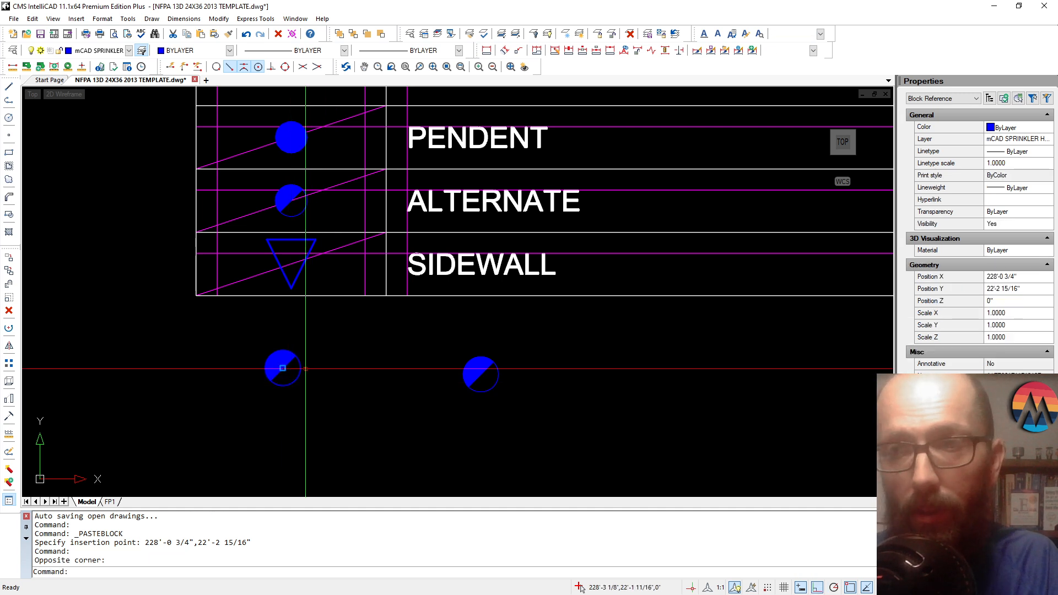